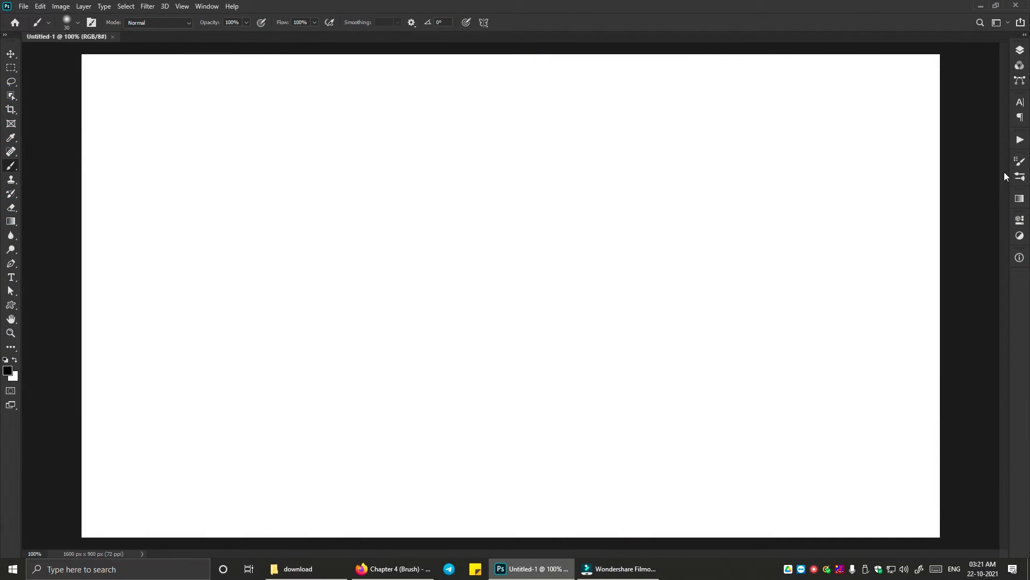
# Open Brush Settings and enable Shape Dynamics for the soft round brush
pyautogui.click(1020, 161)
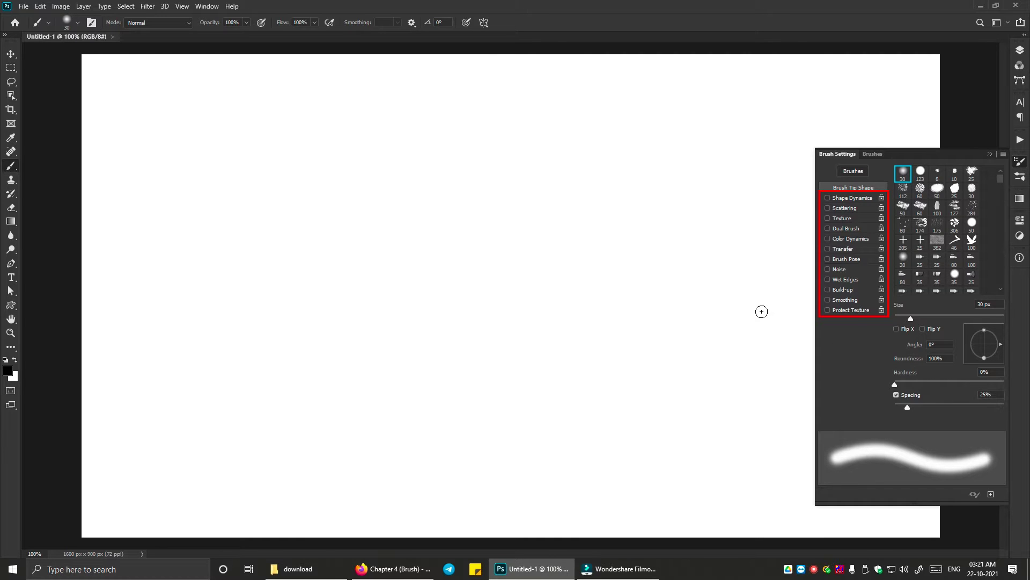
pyautogui.click(842, 197)
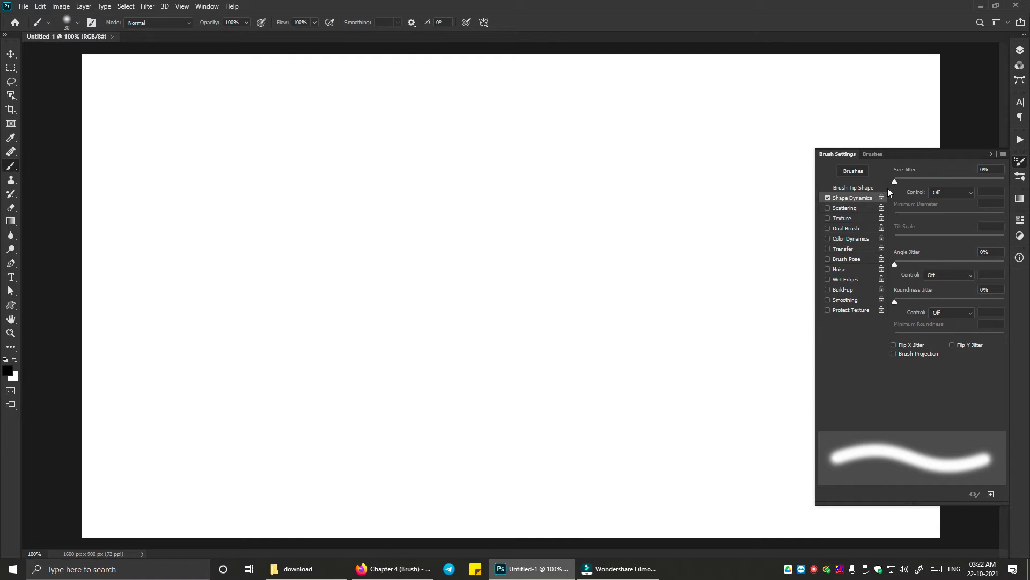
# Paint wavy test strokes across the top at 30% and then 100% size jitter
pyautogui.moveTo(895, 182); pyautogui.dragTo(929, 181)
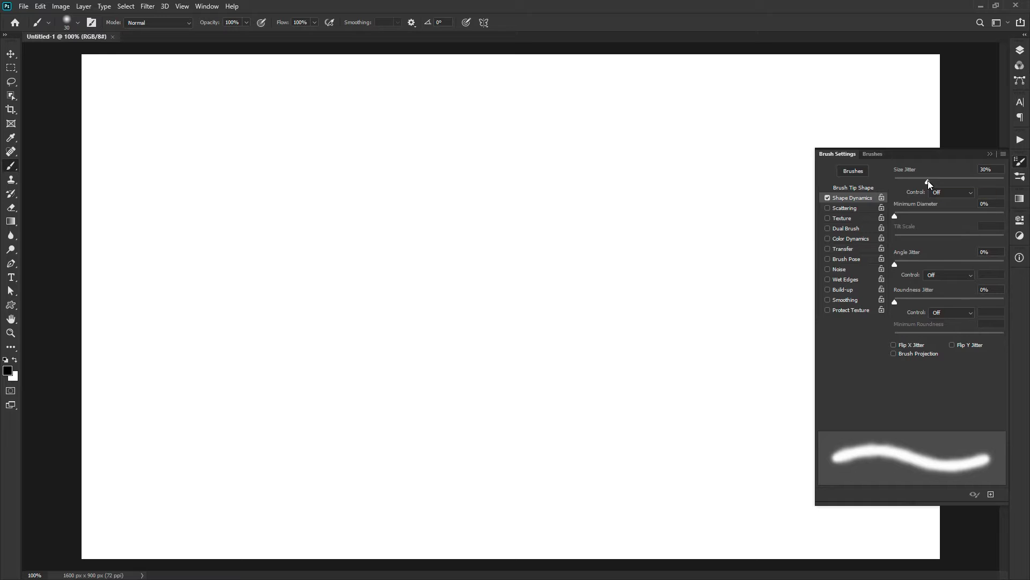
pyautogui.moveTo(197, 138)
pyautogui.mouseDown()
pyautogui.moveTo(275, 158)
pyautogui.moveTo(358, 128)
pyautogui.moveTo(411, 127)
pyautogui.moveTo(459, 156)
pyautogui.moveTo(568, 126)
pyautogui.moveTo(646, 133)
pyautogui.moveTo(664, 149)
pyautogui.mouseUp()
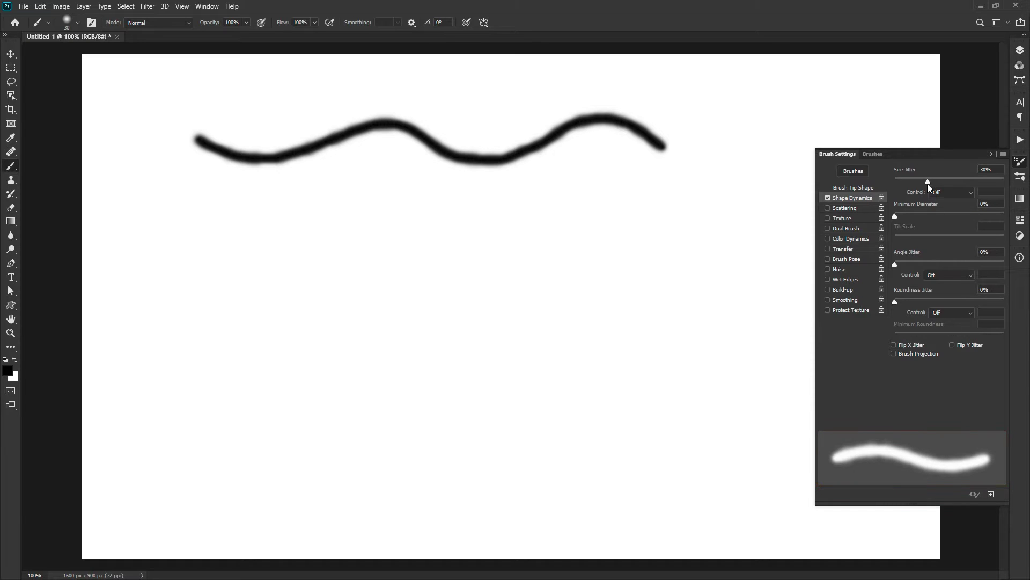
pyautogui.moveTo(934, 184); pyautogui.dragTo(1006, 186)
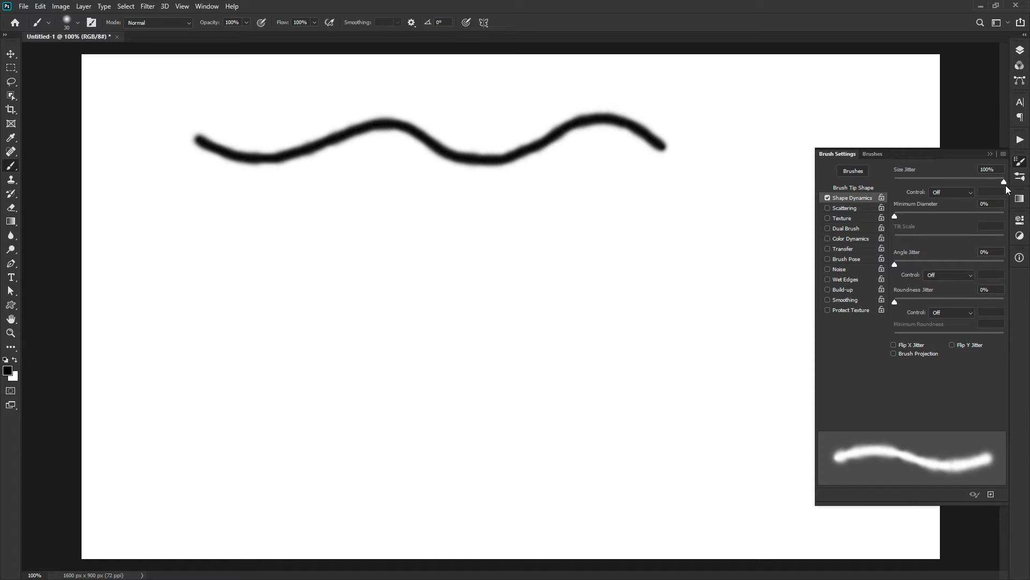
pyautogui.moveTo(193, 180)
pyautogui.mouseDown()
pyautogui.moveTo(278, 213)
pyautogui.moveTo(345, 183)
pyautogui.moveTo(392, 184)
pyautogui.moveTo(441, 228)
pyautogui.moveTo(585, 175)
pyautogui.moveTo(646, 230)
pyautogui.mouseUp()
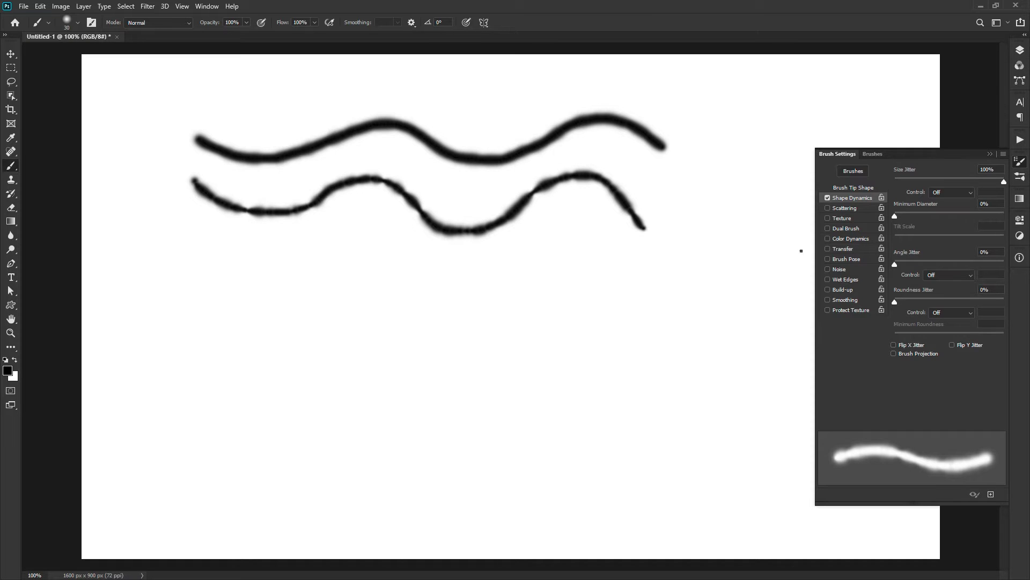
# Switch the Size Jitter control to Fade and paint a short tapering stroke on the left
pyautogui.click(941, 194)
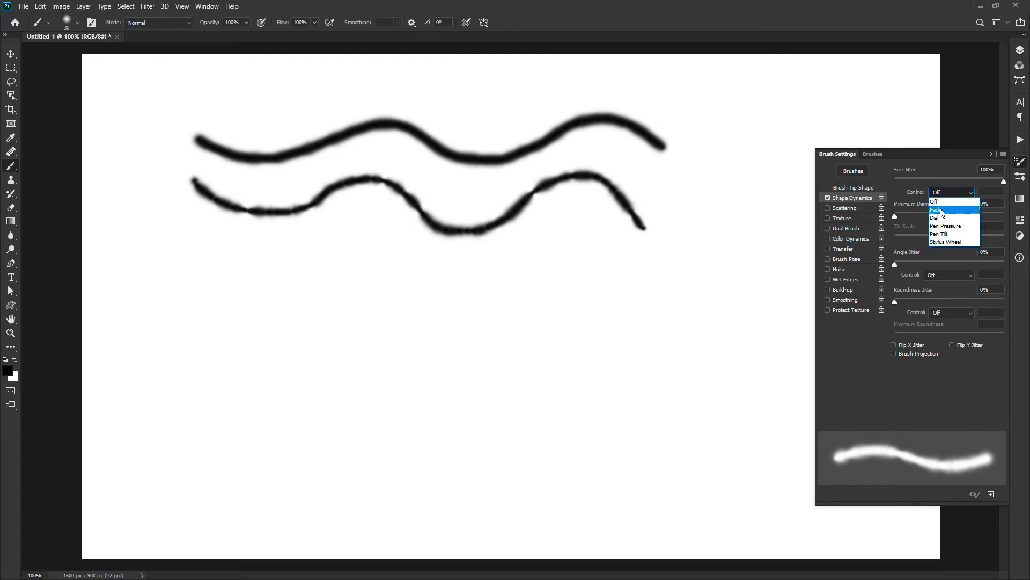
pyautogui.click(940, 210)
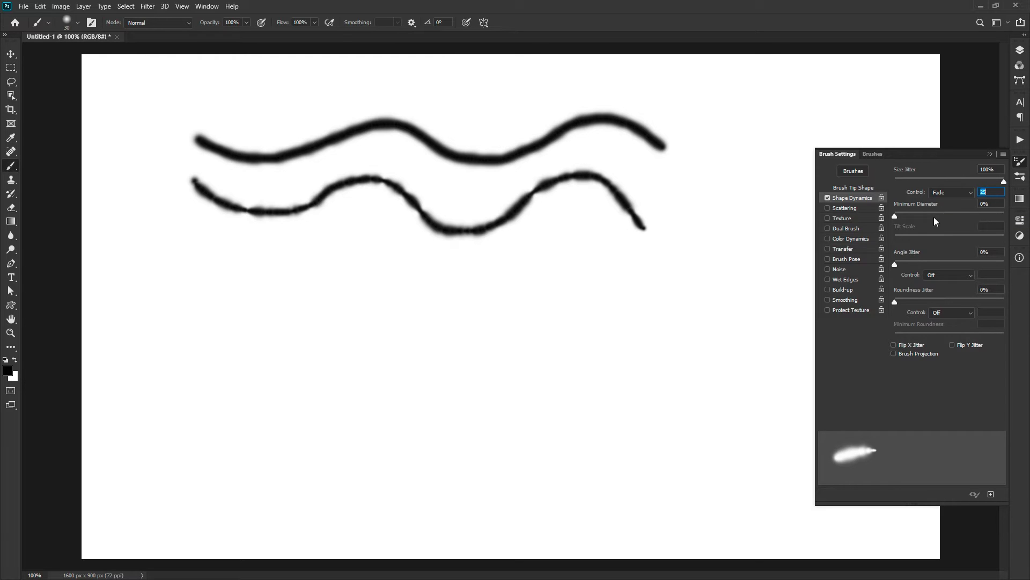
pyautogui.moveTo(189, 217); pyautogui.dragTo(220, 242)
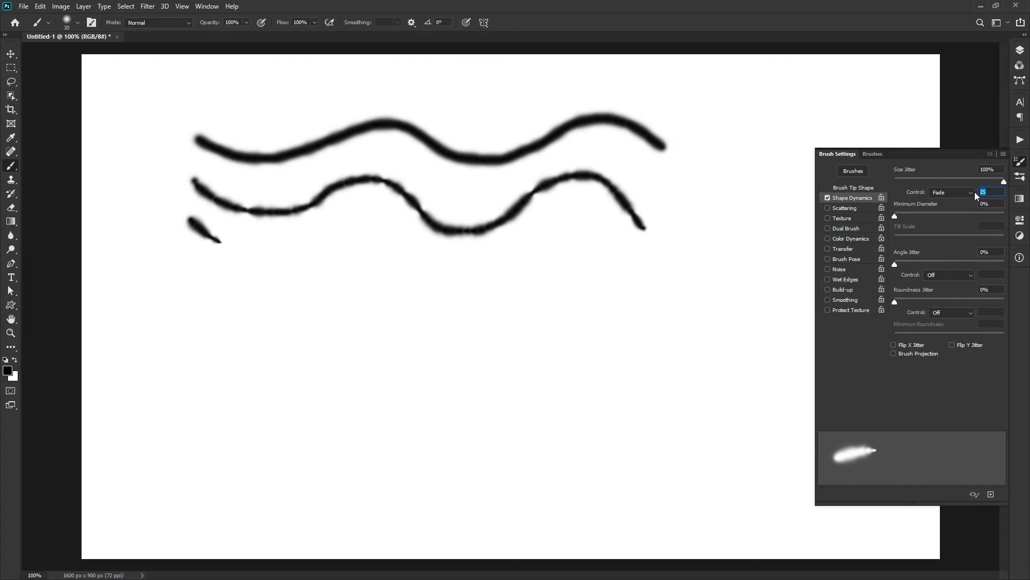
# Set the fade to 50 steps and paint four more tapering strokes down the left
pyautogui.write('50')
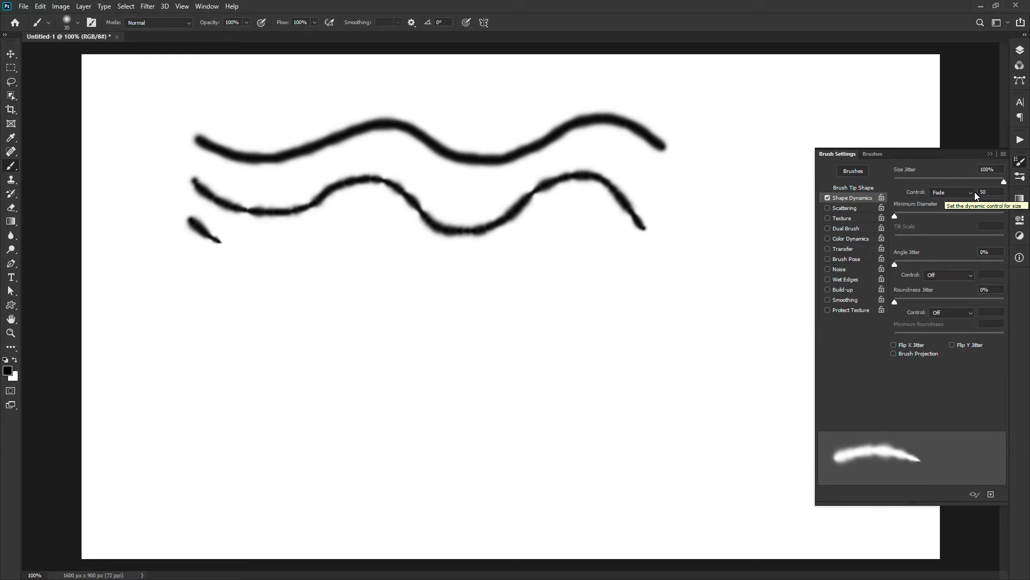
pyautogui.moveTo(184, 246)
pyautogui.mouseDown()
pyautogui.moveTo(206, 267)
pyautogui.moveTo(253, 276)
pyautogui.mouseUp()
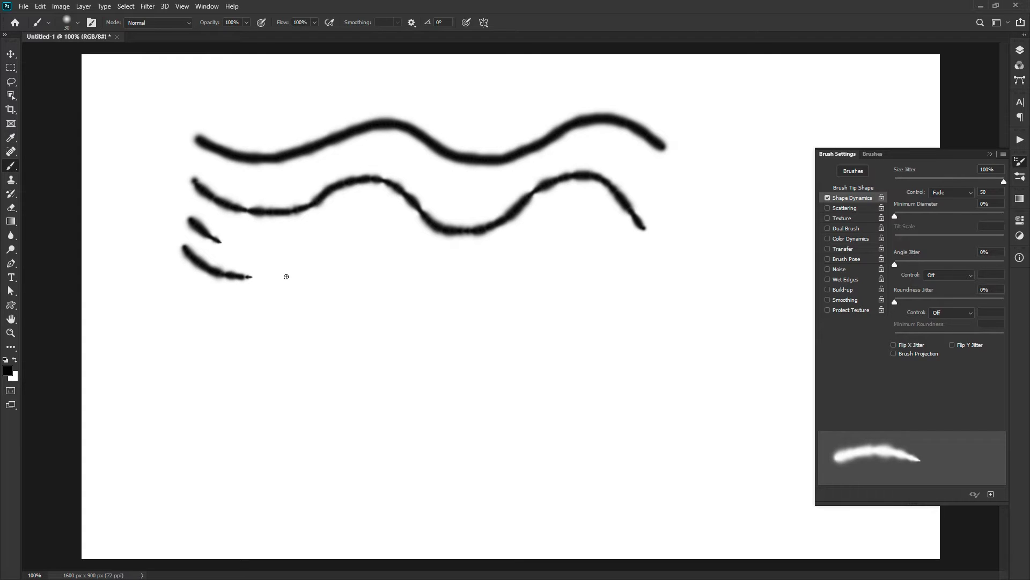
pyautogui.moveTo(185, 285)
pyautogui.mouseDown()
pyautogui.moveTo(202, 301)
pyautogui.moveTo(269, 295)
pyautogui.mouseUp()
pyautogui.moveTo(189, 328)
pyautogui.mouseDown()
pyautogui.moveTo(238, 333)
pyautogui.moveTo(273, 306)
pyautogui.mouseUp()
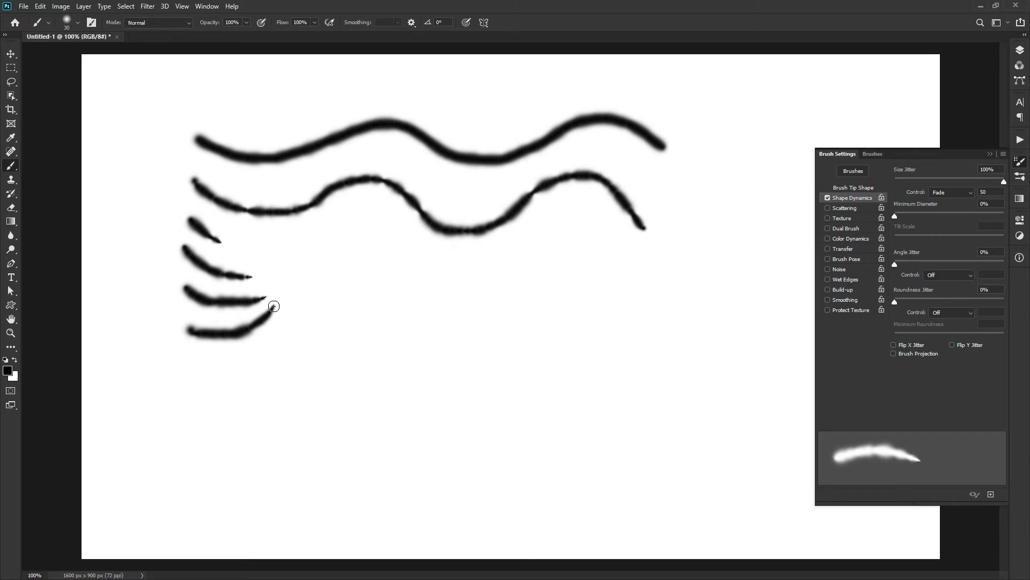
pyautogui.moveTo(195, 368); pyautogui.dragTo(271, 350)
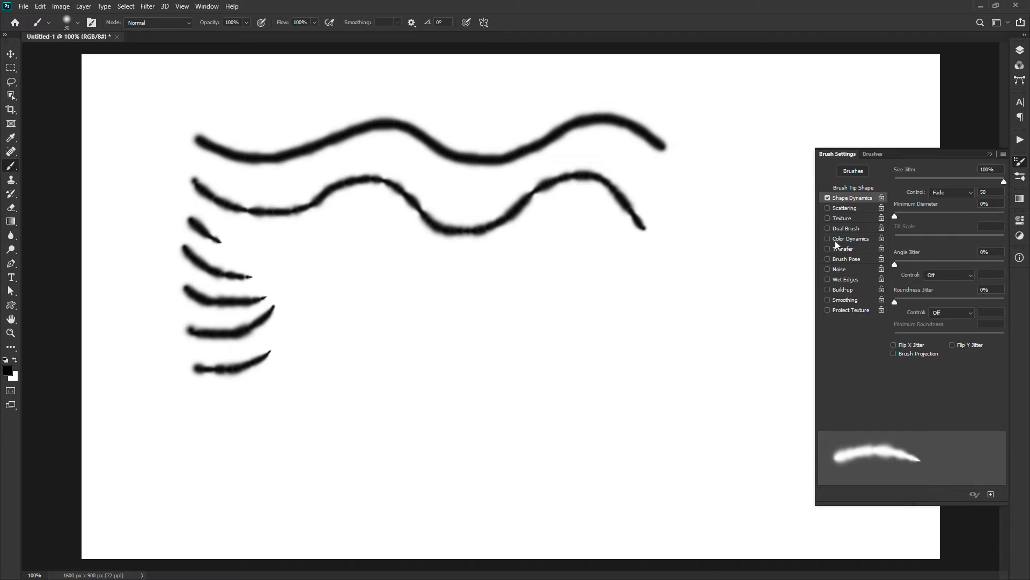
# Set the brush tip spacing to 50%
pyautogui.click(860, 187)
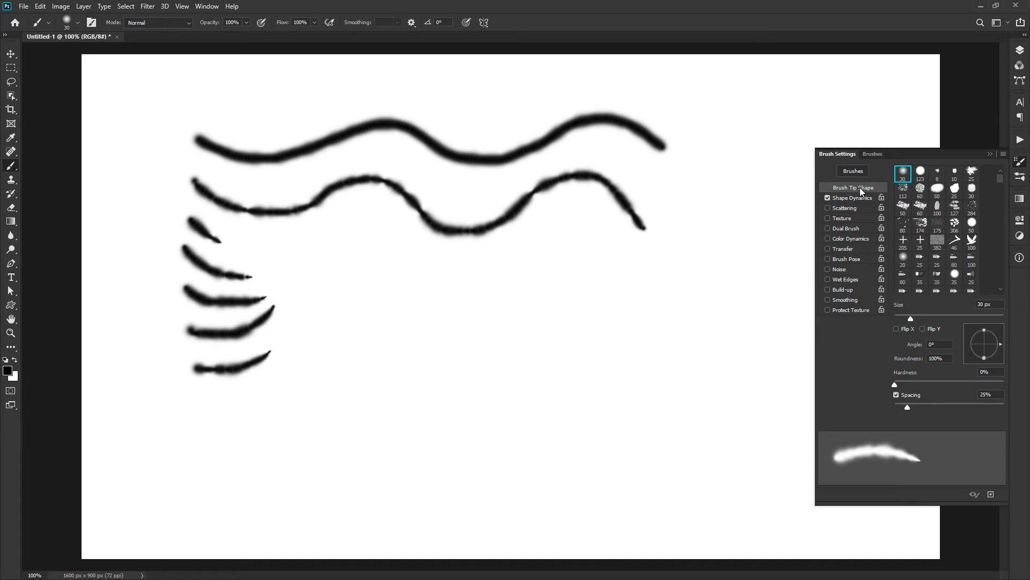
pyautogui.click(990, 392)
pyautogui.write('50')
pyautogui.press('Return')
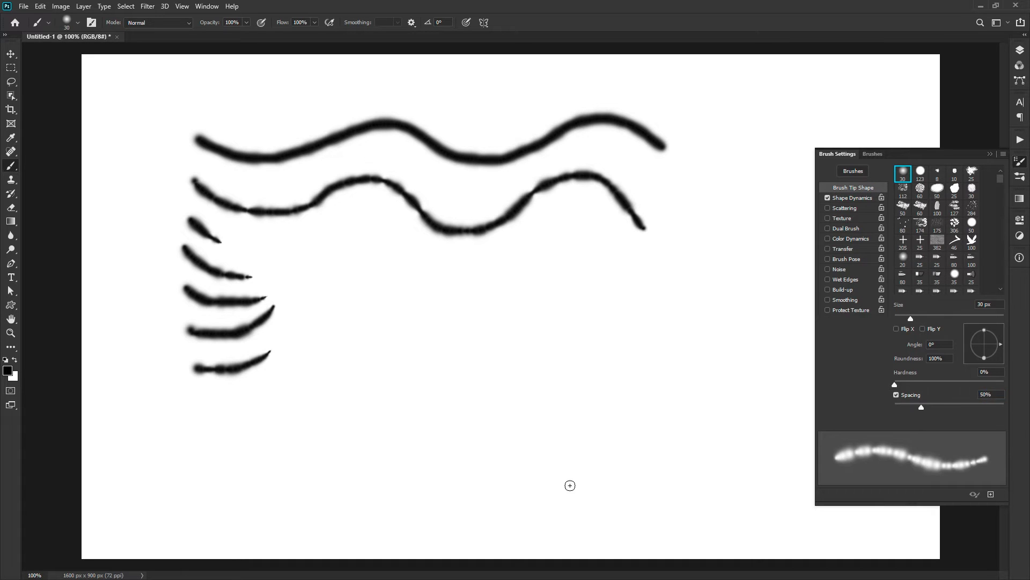
# Paint two dotted strokes below the tapered stack and return to Shape Dynamics
pyautogui.moveTo(196, 394)
pyautogui.mouseDown()
pyautogui.moveTo(272, 394)
pyautogui.moveTo(338, 360)
pyautogui.mouseUp()
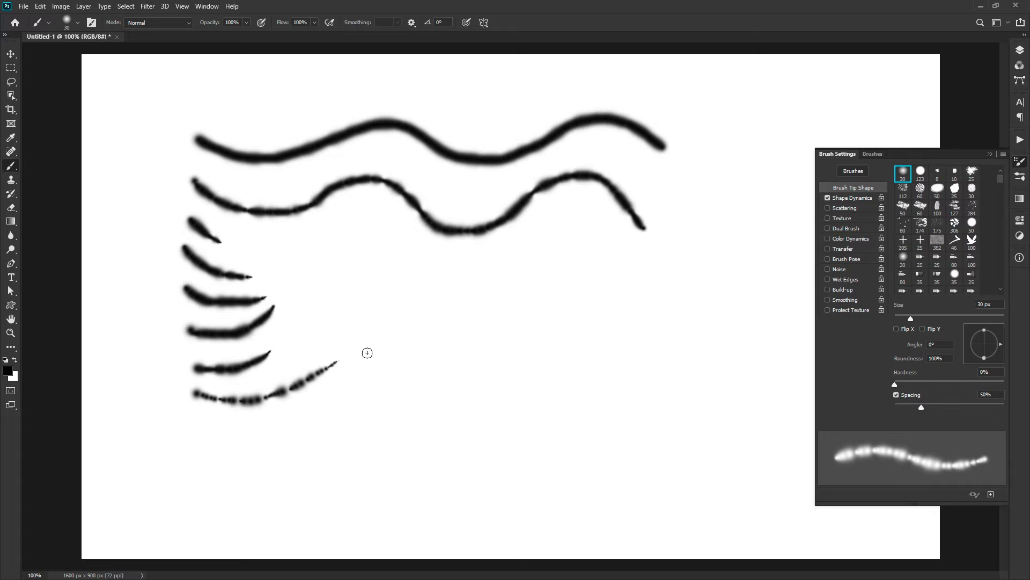
pyautogui.moveTo(191, 428)
pyautogui.mouseDown()
pyautogui.moveTo(291, 424)
pyautogui.moveTo(339, 450)
pyautogui.mouseUp()
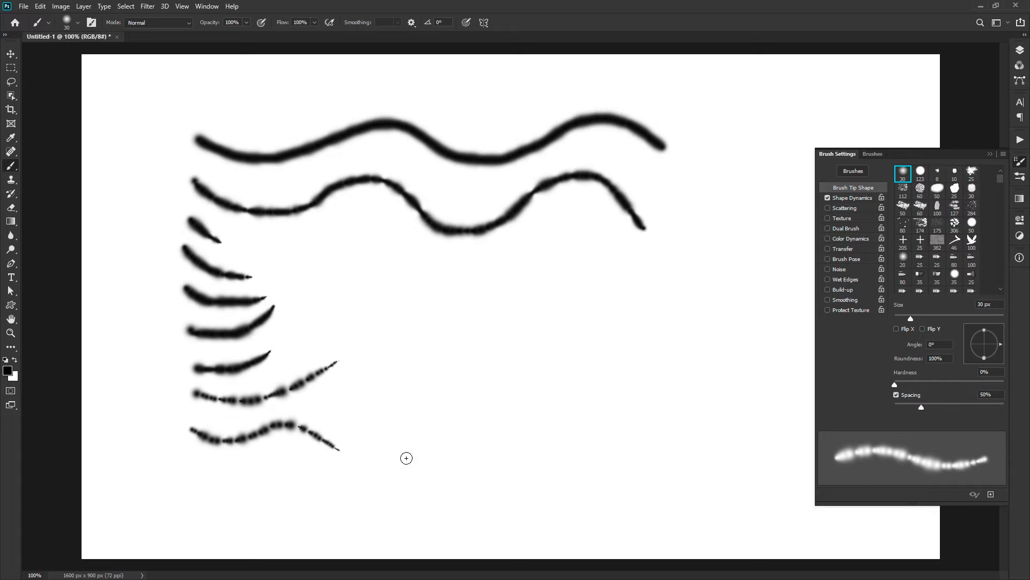
pyautogui.click(852, 197)
pyautogui.click(961, 192)
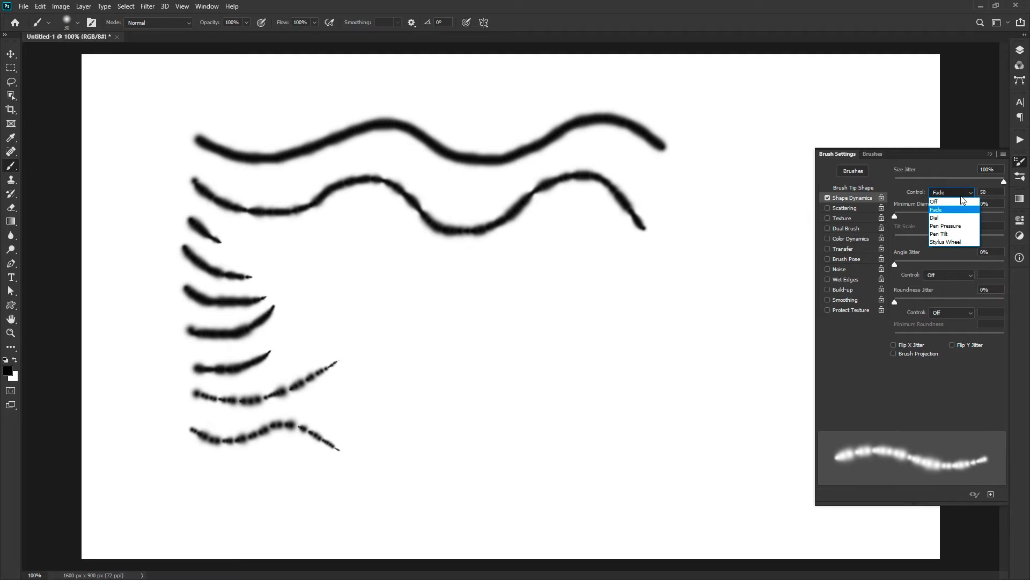
# Drive size jitter with Pen Pressure, paint wavy strokes, then drop jitter to 0%
pyautogui.click(961, 226)
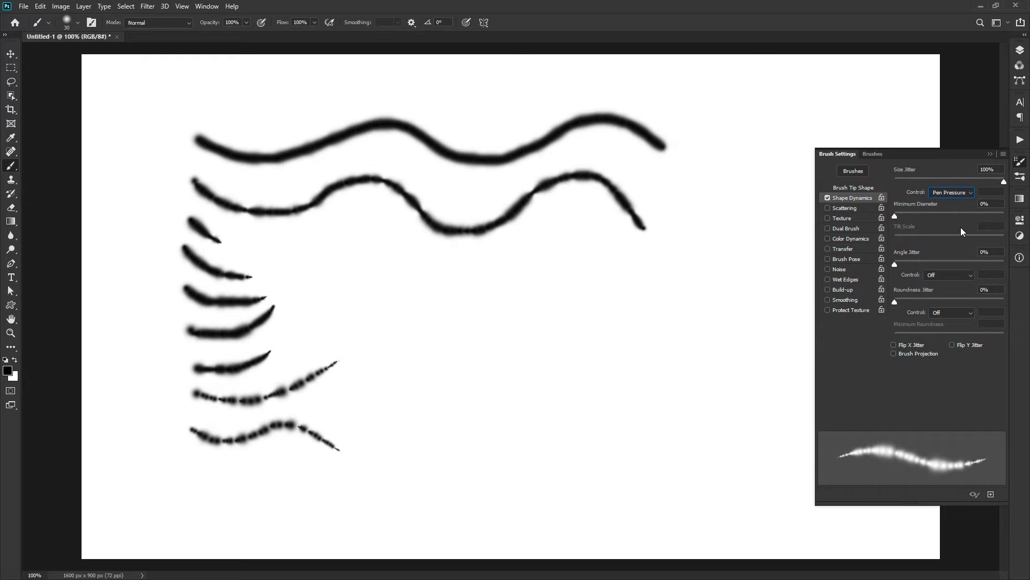
pyautogui.moveTo(345, 322)
pyautogui.mouseDown()
pyautogui.moveTo(433, 363)
pyautogui.moveTo(492, 318)
pyautogui.moveTo(544, 352)
pyautogui.moveTo(575, 354)
pyautogui.moveTo(644, 316)
pyautogui.moveTo(672, 314)
pyautogui.mouseUp()
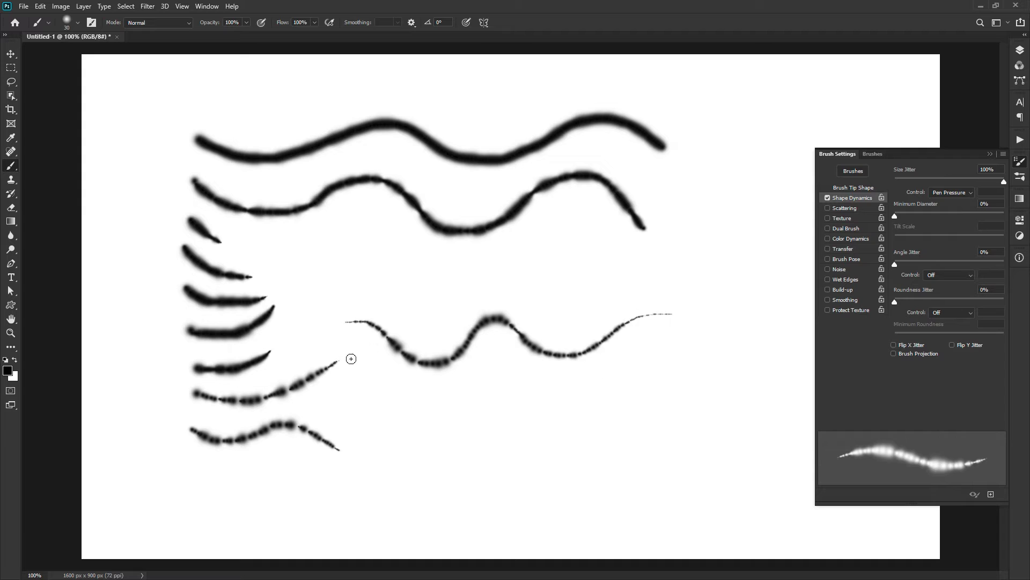
pyautogui.moveTo(348, 297)
pyautogui.mouseDown()
pyautogui.moveTo(385, 267)
pyautogui.moveTo(499, 283)
pyautogui.mouseUp()
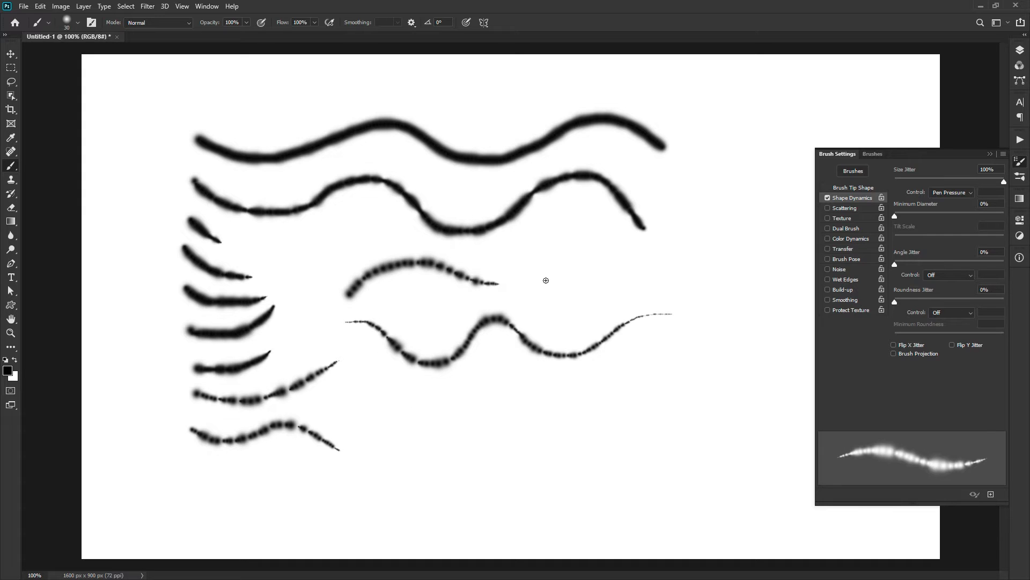
pyautogui.moveTo(387, 381)
pyautogui.mouseDown()
pyautogui.moveTo(447, 419)
pyautogui.moveTo(515, 384)
pyautogui.moveTo(536, 387)
pyautogui.moveTo(571, 420)
pyautogui.moveTo(638, 417)
pyautogui.moveTo(654, 379)
pyautogui.mouseUp()
pyautogui.moveTo(680, 371); pyautogui.dragTo(699, 375)
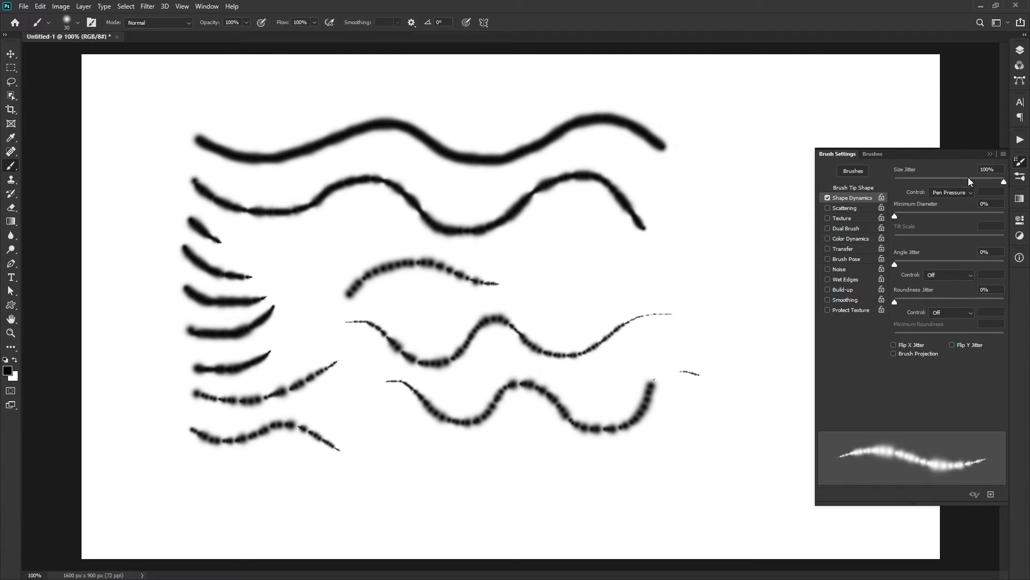
pyautogui.moveTo(1004, 182); pyautogui.dragTo(895, 182)
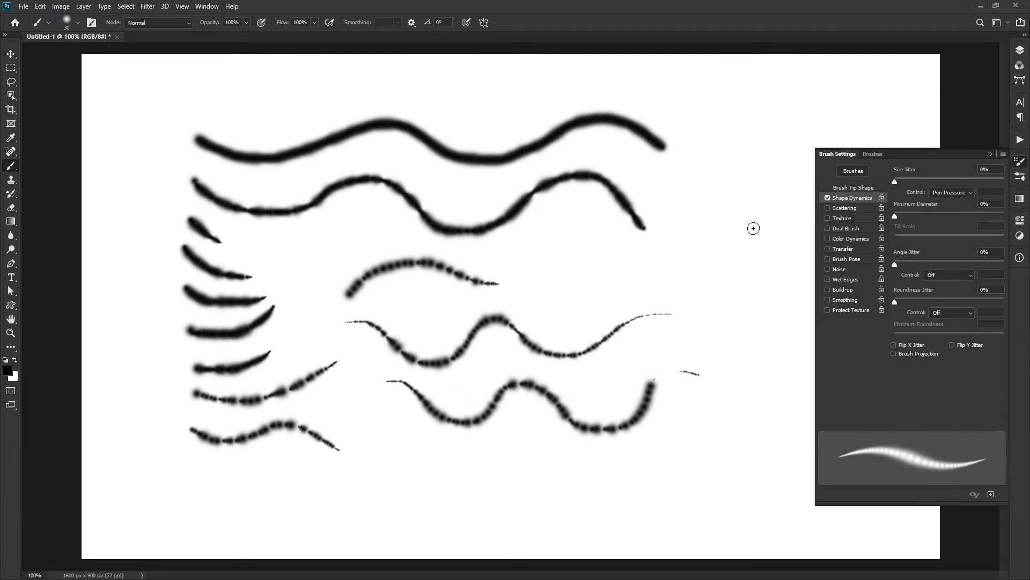
pyautogui.moveTo(377, 445)
pyautogui.mouseDown()
pyautogui.moveTo(410, 439)
pyautogui.moveTo(455, 476)
pyautogui.moveTo(545, 450)
pyautogui.moveTo(569, 475)
pyautogui.moveTo(615, 485)
pyautogui.moveTo(656, 467)
pyautogui.moveTo(678, 437)
pyautogui.moveTo(725, 426)
pyautogui.mouseUp()
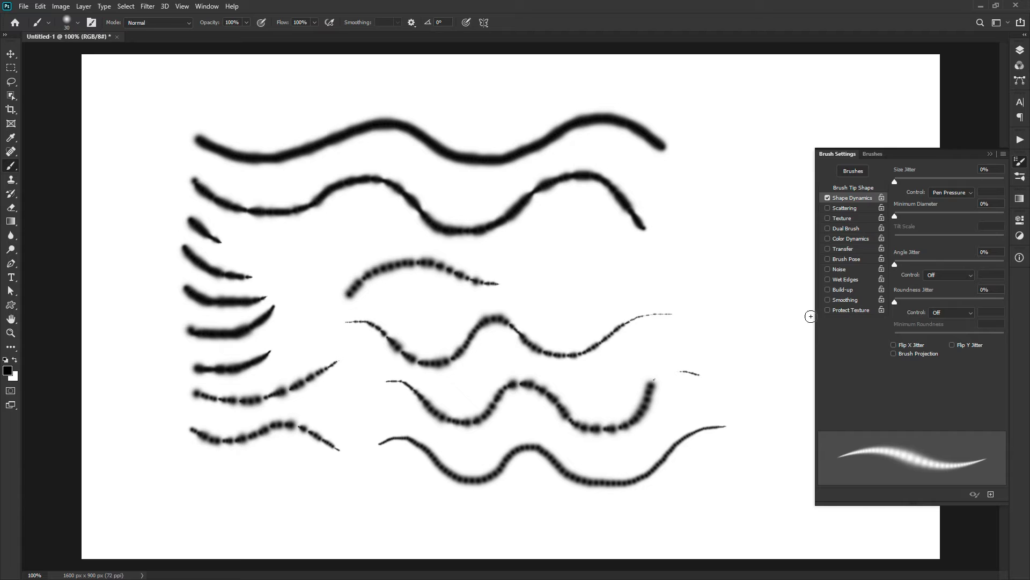
# Enable Smoothing at 100% and paint two smoothed dotted strokes in the middle
pyautogui.click(826, 301)
pyautogui.moveTo(356, 23); pyautogui.dragTo(444, 30)
pyautogui.moveTo(349, 308)
pyautogui.mouseDown()
pyautogui.moveTo(385, 302)
pyautogui.moveTo(432, 327)
pyautogui.moveTo(454, 325)
pyautogui.moveTo(482, 298)
pyautogui.moveTo(525, 295)
pyautogui.moveTo(562, 322)
pyautogui.moveTo(588, 325)
pyautogui.moveTo(652, 285)
pyautogui.mouseUp()
pyautogui.moveTo(451, 253)
pyautogui.mouseDown()
pyautogui.moveTo(536, 289)
pyautogui.moveTo(578, 288)
pyautogui.moveTo(635, 237)
pyautogui.mouseUp()
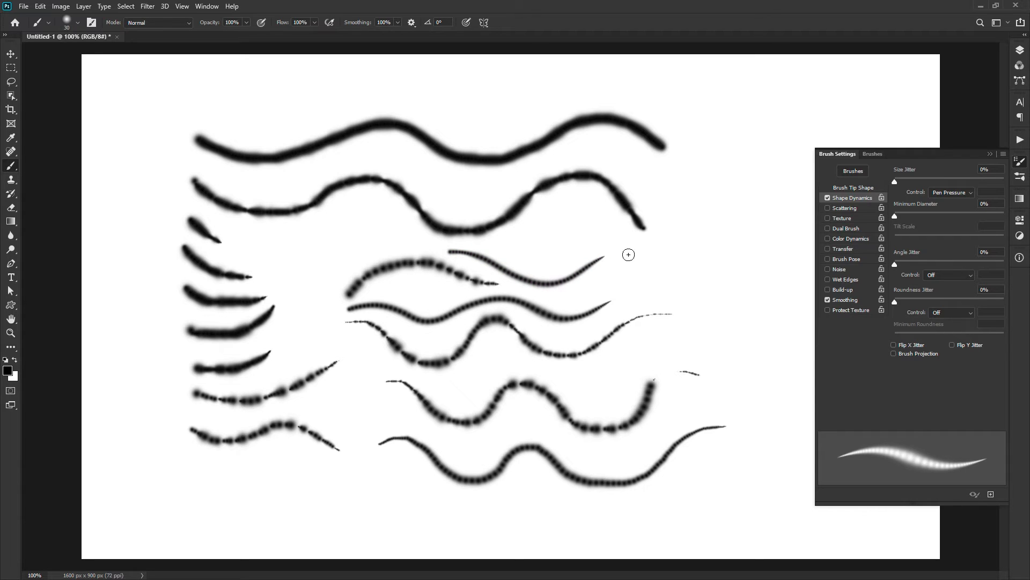
# Set Minimum Diameter to 20% and paint curving test strokes on the right
pyautogui.moveTo(893, 216); pyautogui.dragTo(917, 217)
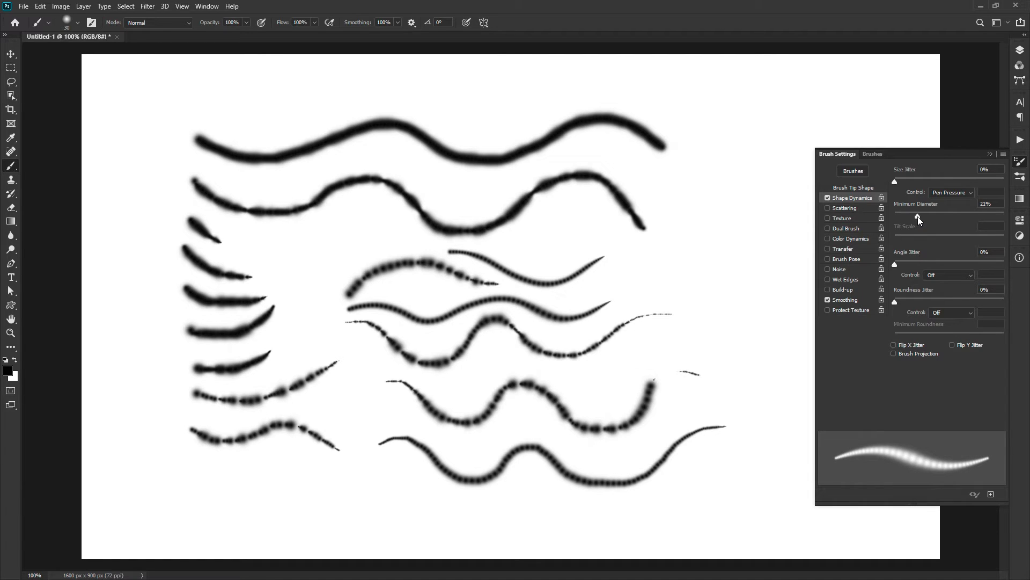
pyautogui.moveTo(917, 217); pyautogui.dragTo(916, 217)
pyautogui.moveTo(507, 182)
pyautogui.mouseDown()
pyautogui.moveTo(607, 138)
pyautogui.moveTo(650, 146)
pyautogui.moveTo(670, 184)
pyautogui.mouseUp()
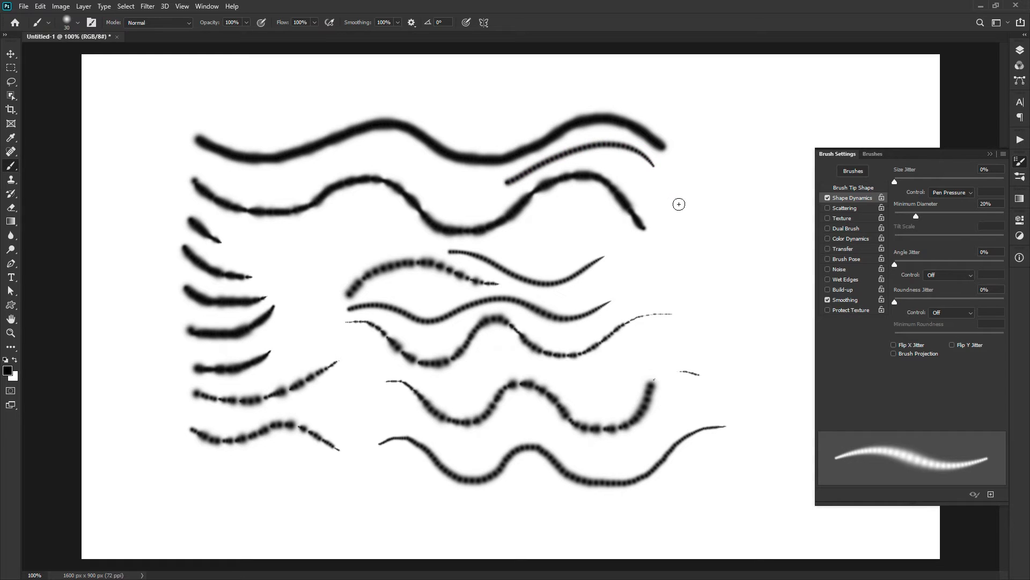
pyautogui.moveTo(568, 336); pyautogui.dragTo(579, 333)
pyautogui.moveTo(574, 291)
pyautogui.mouseDown()
pyautogui.moveTo(653, 260)
pyautogui.moveTo(683, 267)
pyautogui.moveTo(712, 292)
pyautogui.moveTo(727, 341)
pyautogui.moveTo(764, 341)
pyautogui.moveTo(774, 300)
pyautogui.moveTo(740, 251)
pyautogui.mouseUp()
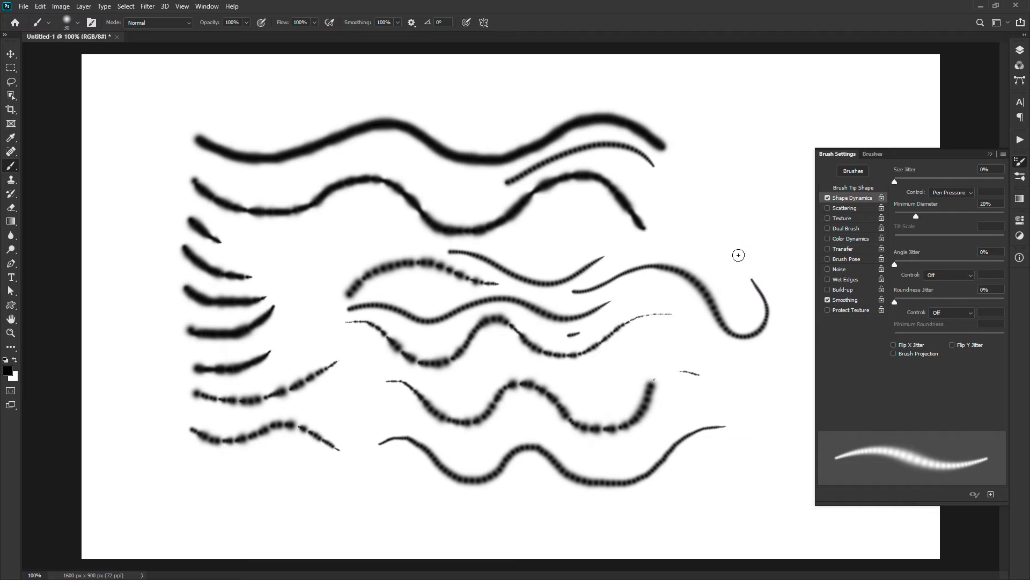
# Switch the size jitter control back to Fade and paint a long looping stroke
pyautogui.click(960, 191)
pyautogui.click(946, 214)
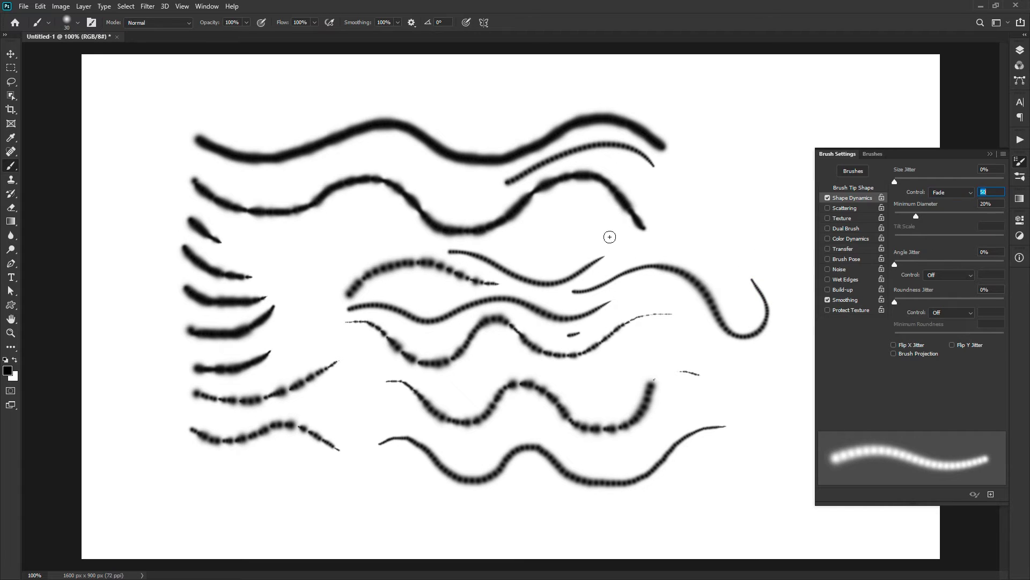
pyautogui.moveTo(601, 231)
pyautogui.mouseDown()
pyautogui.moveTo(621, 237)
pyautogui.moveTo(707, 203)
pyautogui.moveTo(775, 140)
pyautogui.moveTo(719, 236)
pyautogui.moveTo(782, 285)
pyautogui.moveTo(761, 384)
pyautogui.moveTo(660, 319)
pyautogui.moveTo(736, 372)
pyautogui.moveTo(656, 418)
pyautogui.moveTo(767, 413)
pyautogui.moveTo(677, 515)
pyautogui.mouseUp()
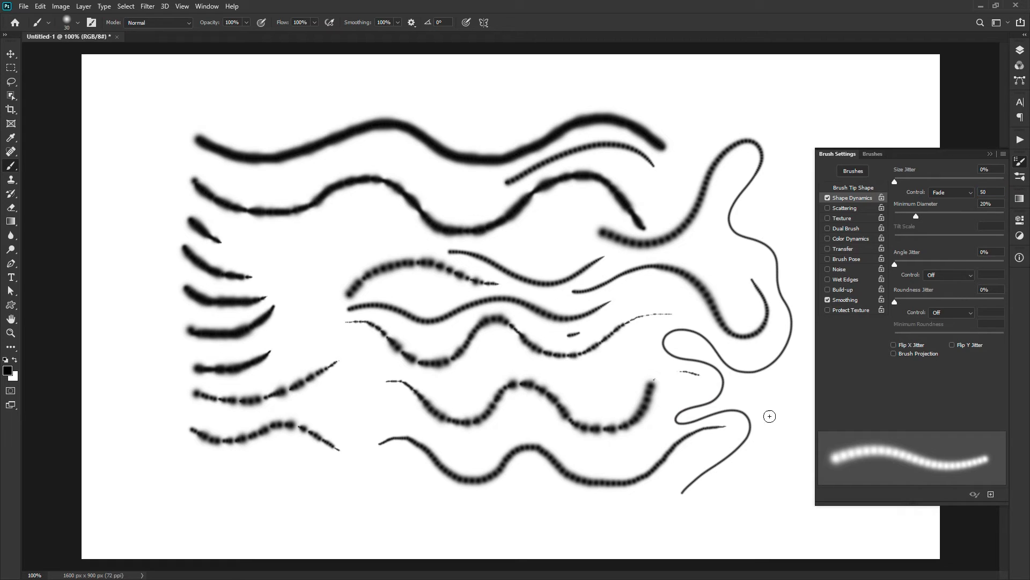
# Try Pen Tilt with Tilt Scale for size jitter, then set the control to Off
pyautogui.click(951, 193)
pyautogui.click(940, 237)
pyautogui.moveTo(1004, 238)
pyautogui.mouseDown()
pyautogui.moveTo(926, 243)
pyautogui.moveTo(1008, 240)
pyautogui.mouseUp()
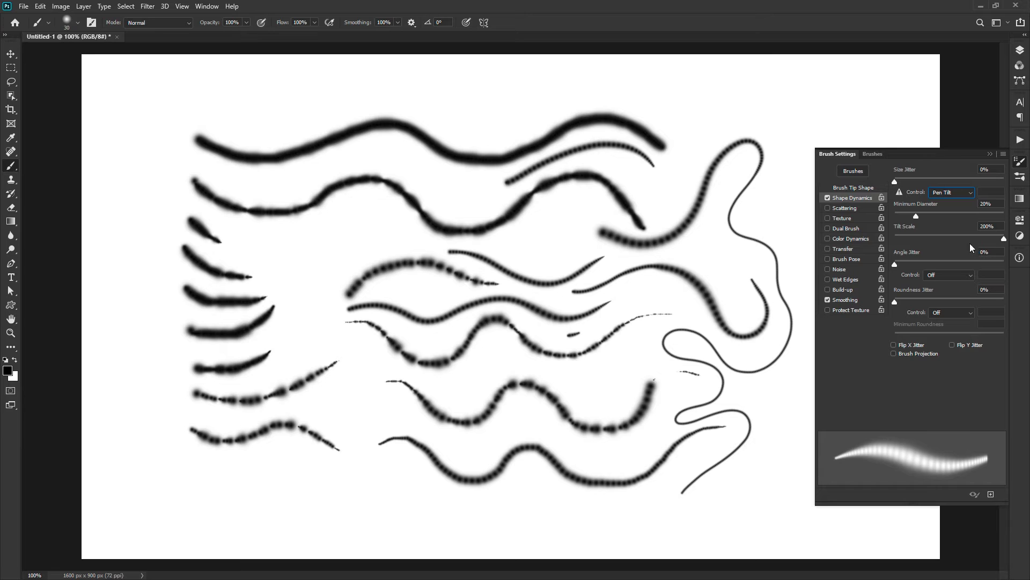
pyautogui.click(967, 196)
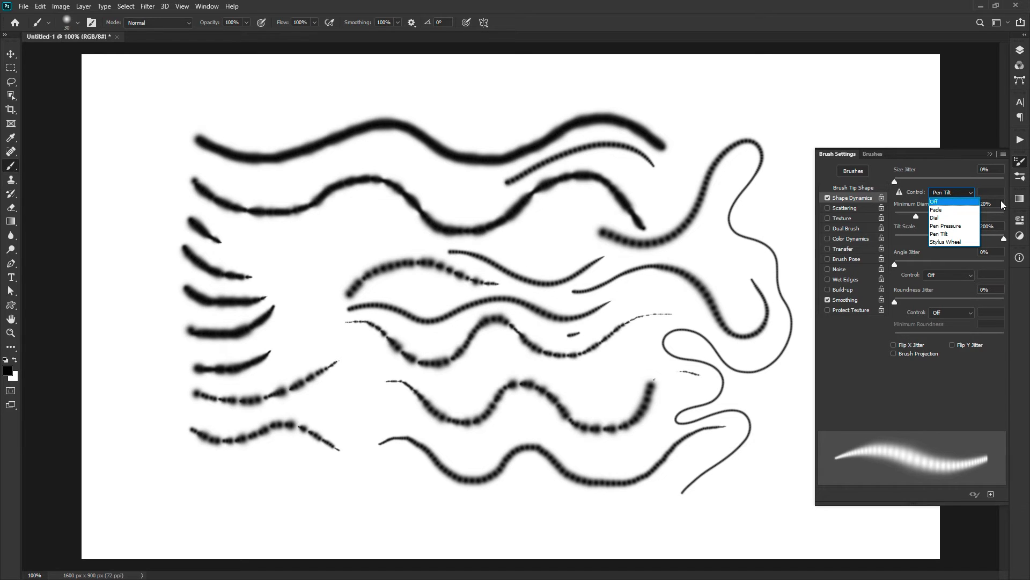
pyautogui.click(954, 202)
# Undo the test strokes and try 20% angle jitter before resetting it to 0%
pyautogui.hotkey('ctrl', 'z')
pyautogui.hotkey('ctrl', 'z')
pyautogui.hotkey('ctrl', 'z')
pyautogui.hotkey('ctrl', 'z')
pyautogui.hotkey('ctrl', 'z')
pyautogui.hotkey('ctrl', 'z')
pyautogui.hotkey('ctrl', 'z')
pyautogui.hotkey('ctrl', 'z')
pyautogui.hotkey('ctrl', 'z')
pyautogui.hotkey('ctrl', 'z')
pyautogui.hotkey('ctrl', 'z')
pyautogui.hotkey('ctrl', 'z')
pyautogui.hotkey('ctrl', 'z')
pyautogui.hotkey('ctrl', 'z')
pyautogui.hotkey('ctrl', 'z')
pyautogui.hotkey('ctrl', 'z')
pyautogui.hotkey('ctrl', 'z')
pyautogui.hotkey('ctrl', 'z')
pyautogui.hotkey('ctrl', 'z')
pyautogui.hotkey('ctrl', 'z')
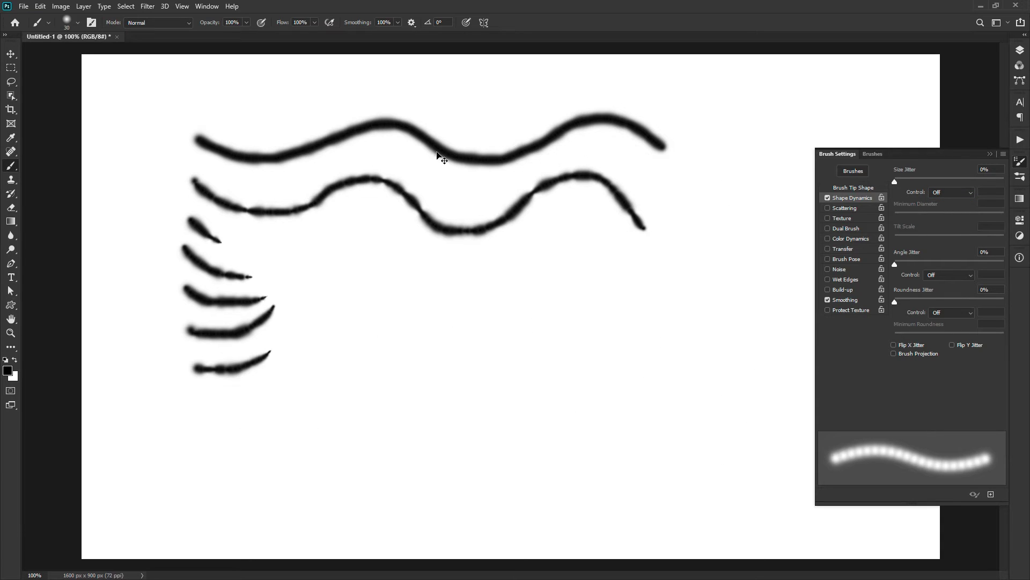
pyautogui.click(827, 299)
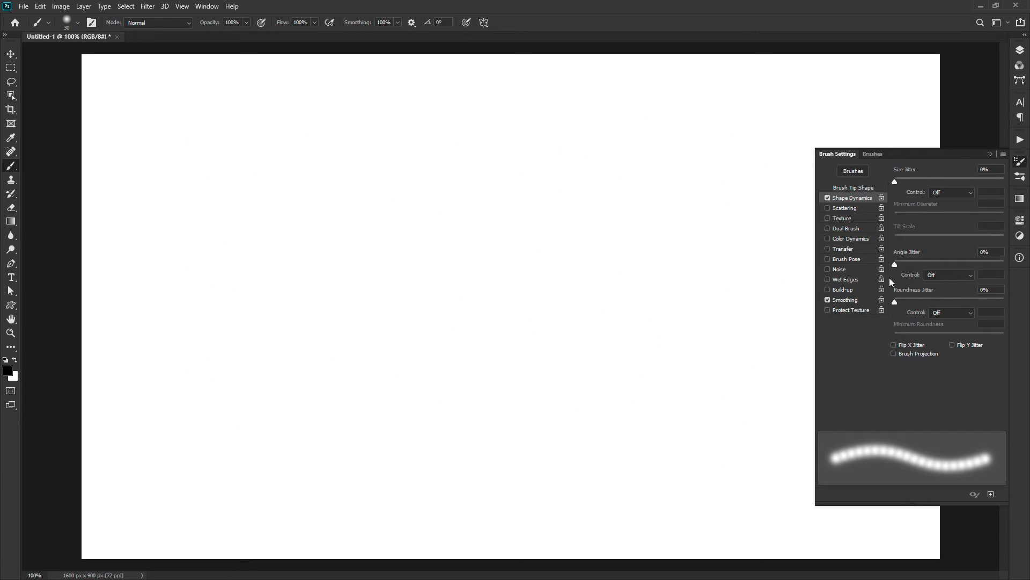
pyautogui.moveTo(895, 265); pyautogui.dragTo(918, 265)
pyautogui.moveTo(936, 264); pyautogui.dragTo(894, 265)
# Give the brush tip 15% roundness and a 45° angle
pyautogui.click(856, 188)
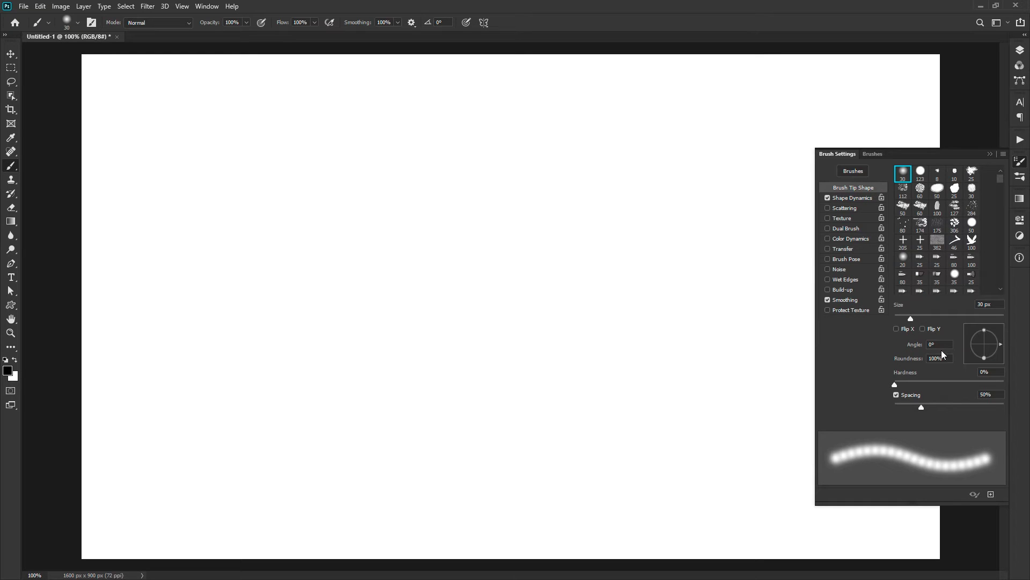
pyautogui.click(917, 359)
pyautogui.write('15')
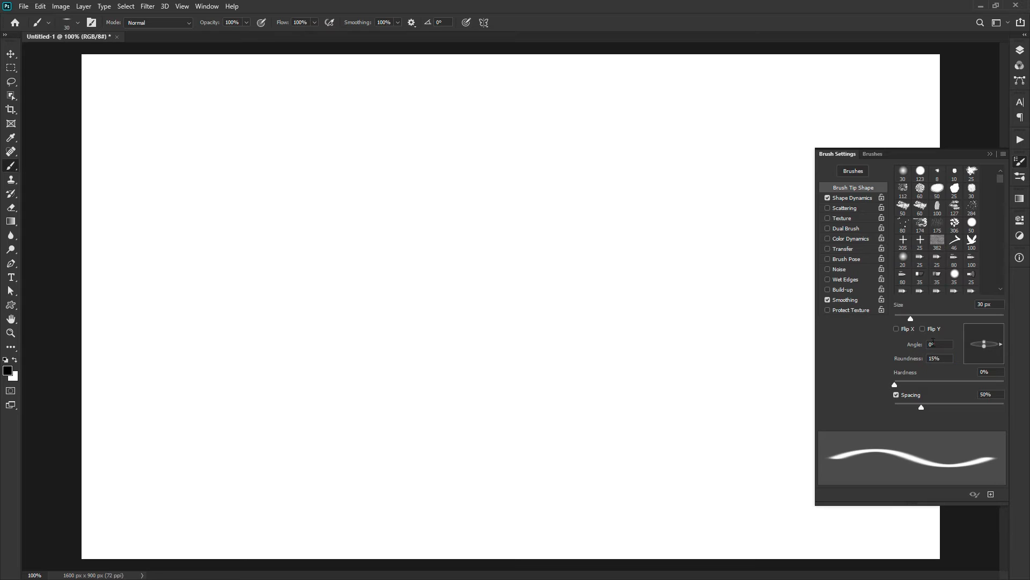
pyautogui.write('45')
pyautogui.press('Return')
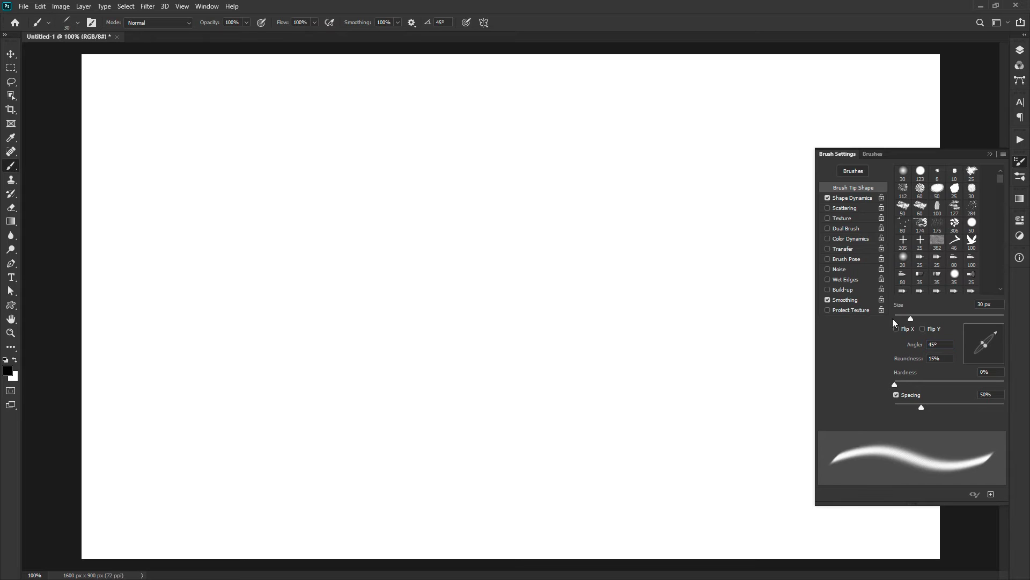
pyautogui.click(856, 199)
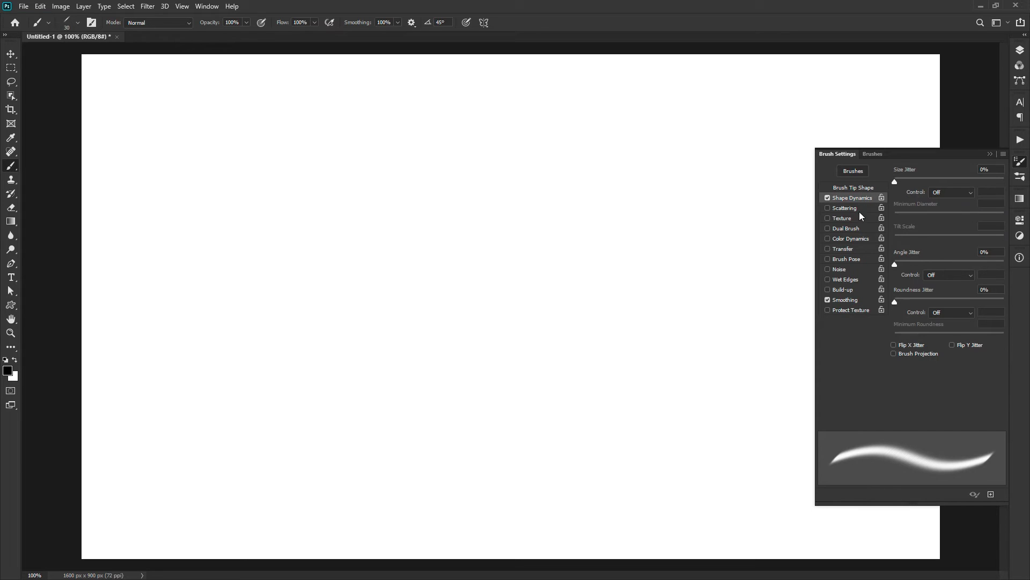
# Paint three wavy strokes at 14%, a higher angle jitter, and finally 2%
pyautogui.moveTo(895, 264); pyautogui.dragTo(909, 267)
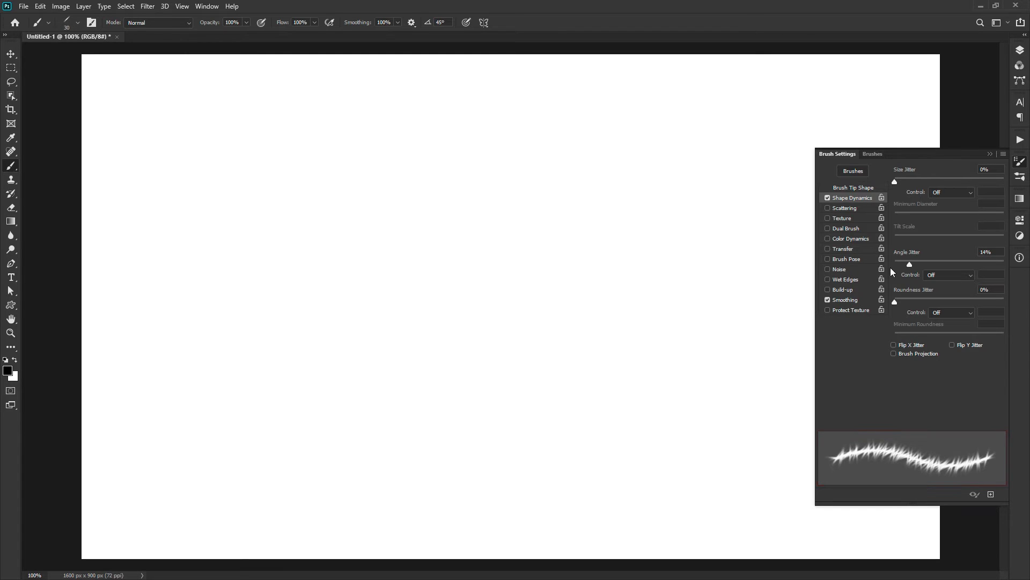
pyautogui.moveTo(206, 162)
pyautogui.mouseDown()
pyautogui.moveTo(244, 180)
pyautogui.moveTo(332, 165)
pyautogui.moveTo(349, 190)
pyautogui.moveTo(417, 143)
pyautogui.moveTo(521, 161)
pyautogui.moveTo(579, 146)
pyautogui.moveTo(604, 174)
pyautogui.moveTo(675, 164)
pyautogui.mouseUp()
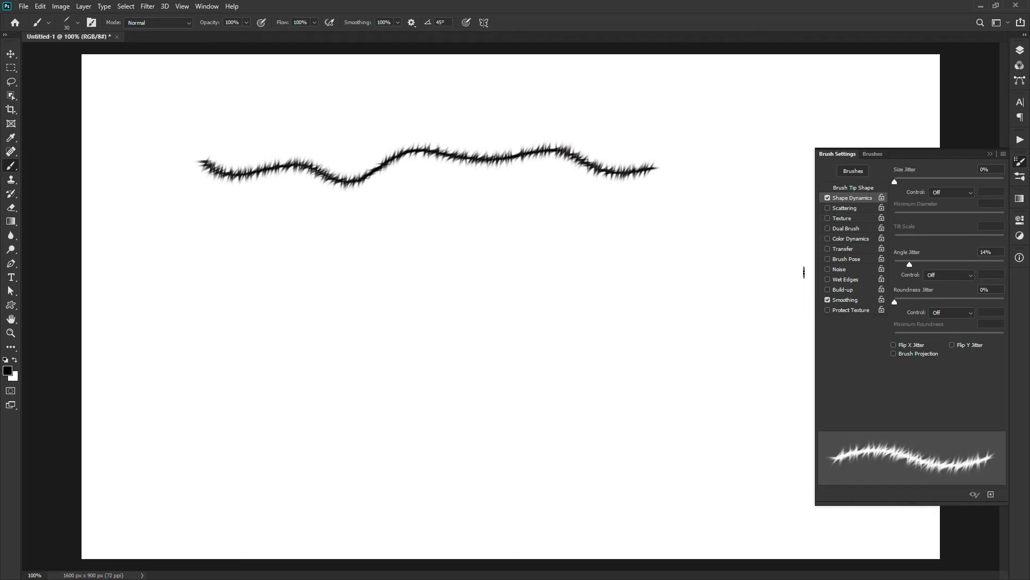
pyautogui.moveTo(909, 264); pyautogui.dragTo(929, 266)
pyautogui.moveTo(203, 198)
pyautogui.mouseDown()
pyautogui.moveTo(275, 239)
pyautogui.moveTo(352, 215)
pyautogui.moveTo(423, 212)
pyautogui.moveTo(488, 243)
pyautogui.moveTo(542, 212)
pyautogui.moveTo(622, 214)
pyautogui.mouseUp()
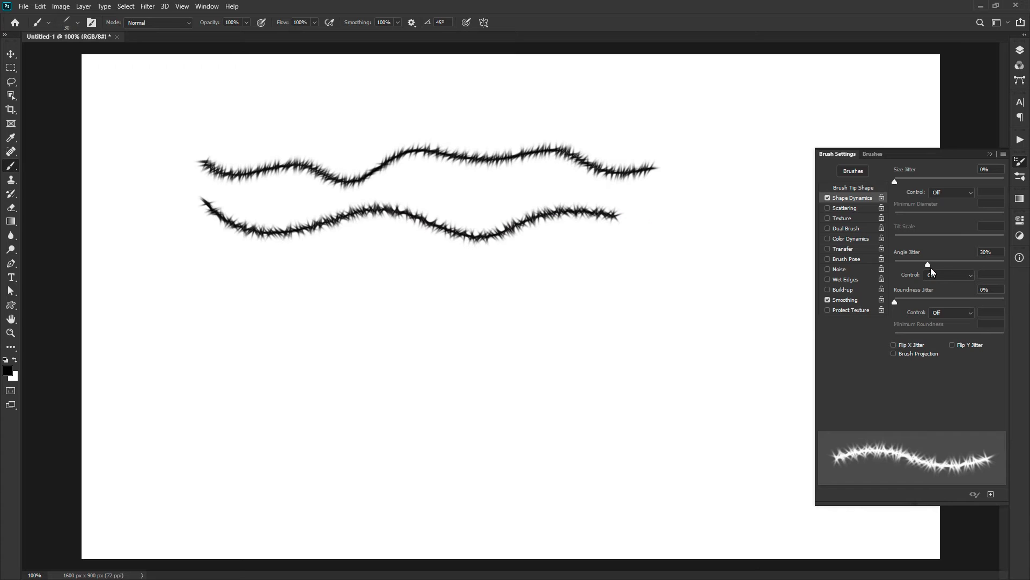
pyautogui.moveTo(928, 265)
pyautogui.mouseDown()
pyautogui.moveTo(999, 265)
pyautogui.moveTo(897, 265)
pyautogui.mouseUp()
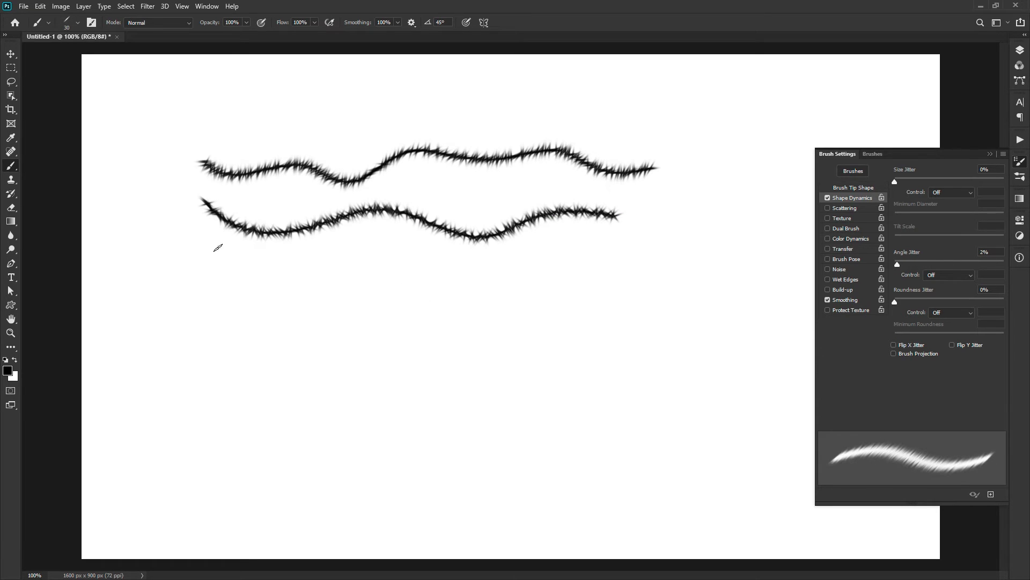
pyautogui.moveTo(205, 244)
pyautogui.mouseDown()
pyautogui.moveTo(270, 274)
pyautogui.moveTo(360, 244)
pyautogui.moveTo(415, 255)
pyautogui.moveTo(480, 290)
pyautogui.moveTo(596, 241)
pyautogui.moveTo(676, 277)
pyautogui.mouseUp()
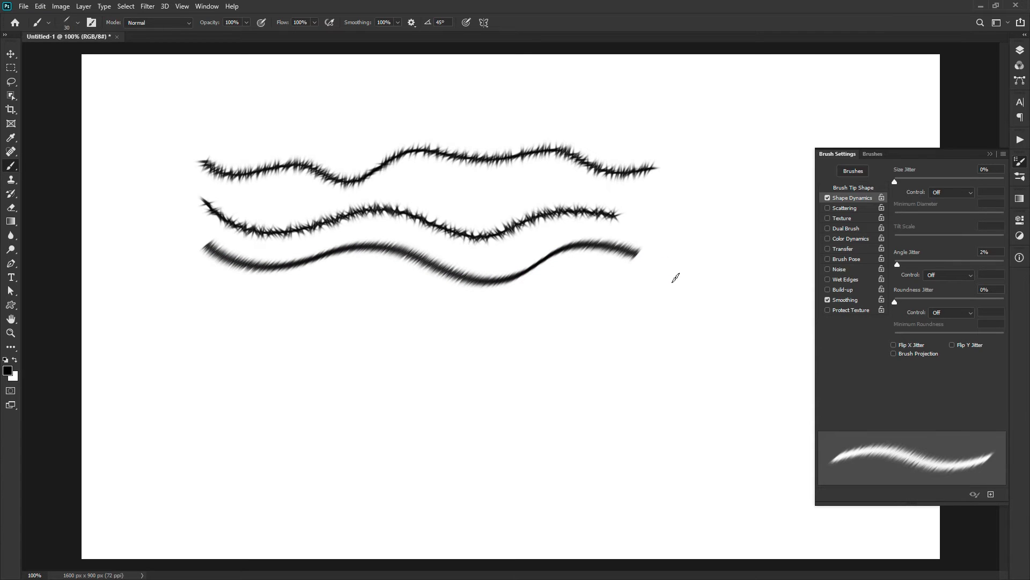
pyautogui.click(949, 275)
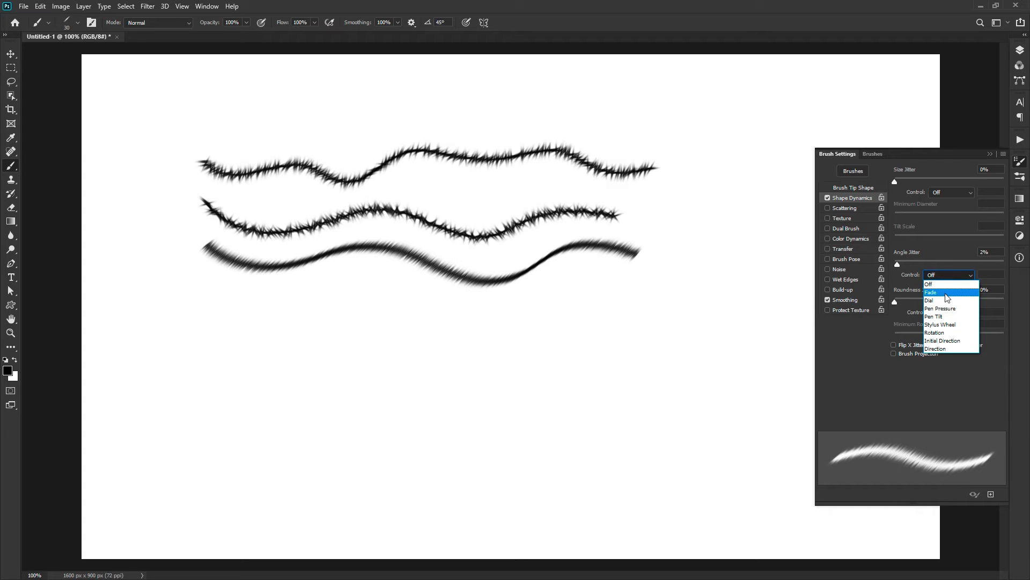
# Set angle jitter to Fade over 100 steps and paint a straight horizontal stroke
pyautogui.click(947, 297)
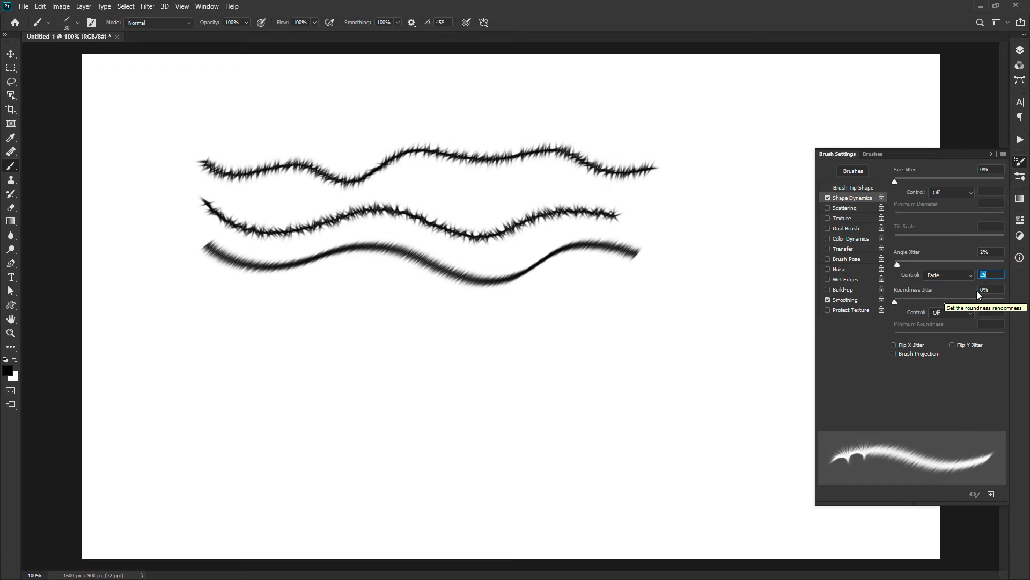
pyautogui.write('100')
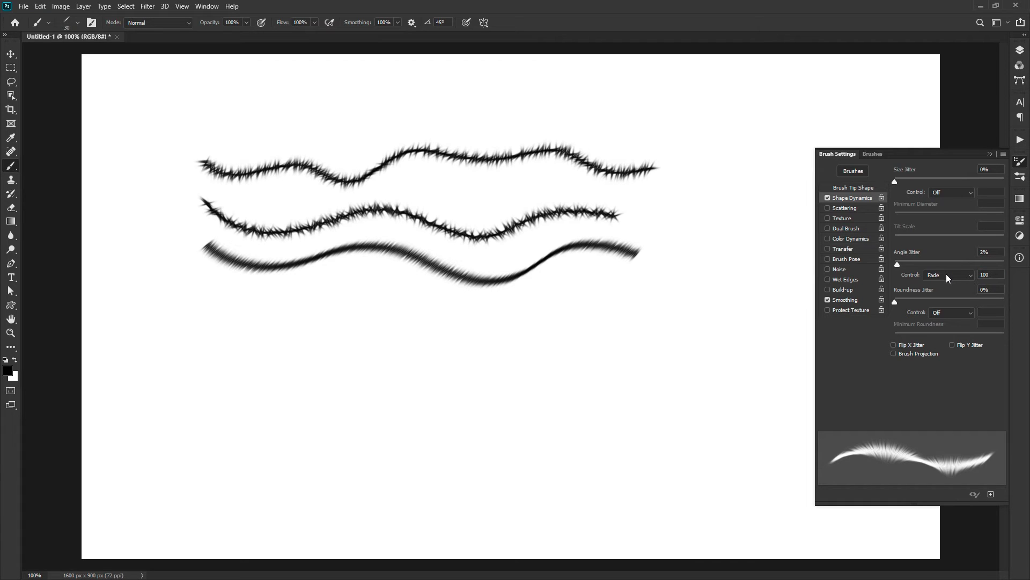
pyautogui.moveTo(199, 333); pyautogui.dragTo(669, 336)
# Set the brush tip angle to 90° and paint another horizontal stroke
pyautogui.click(850, 188)
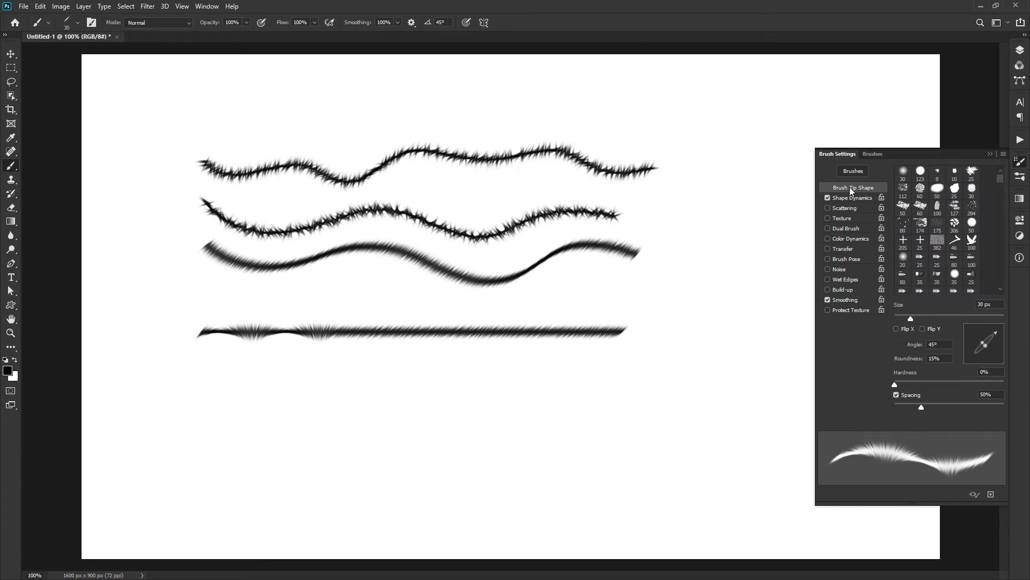
pyautogui.doubleClick(937, 345)
pyautogui.write('90')
pyautogui.press('Return')
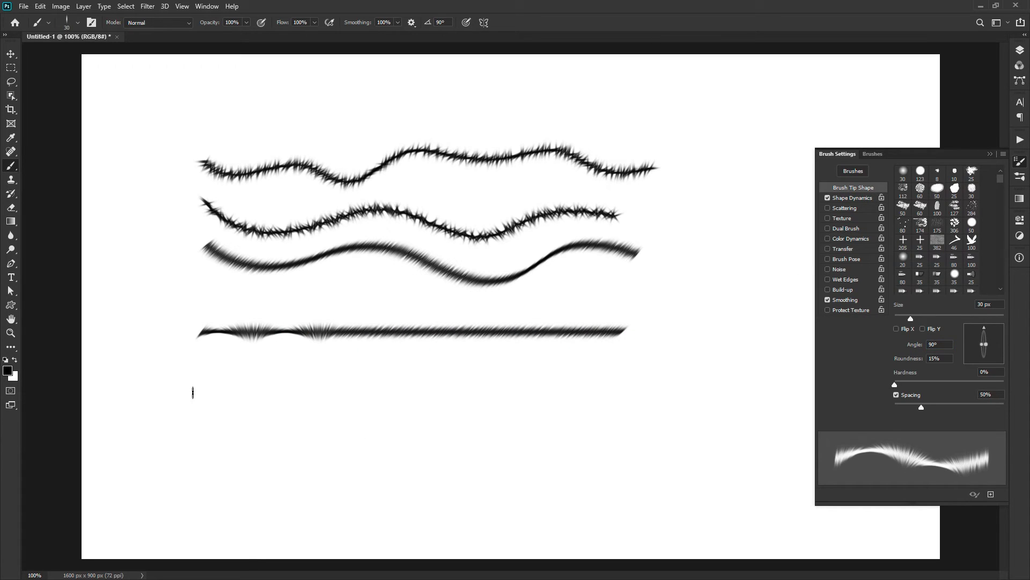
pyautogui.click(200, 371)
pyautogui.moveTo(203, 372); pyautogui.dragTo(658, 378)
# Raise the angle jitter fade to 200 steps and paint a third horizontal stroke
pyautogui.click(848, 198)
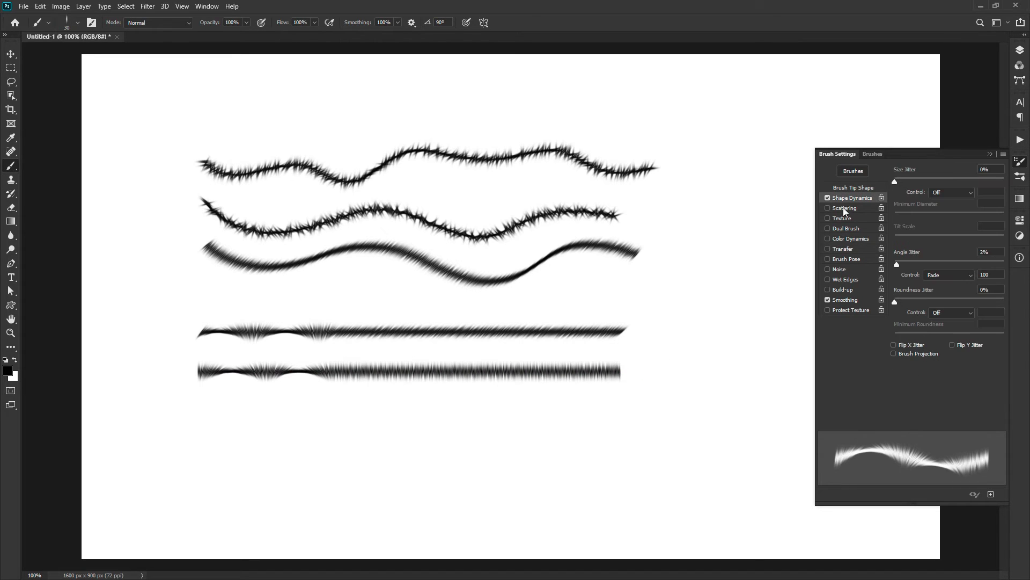
pyautogui.write('200')
pyautogui.press('Return')
pyautogui.moveTo(200, 409); pyautogui.dragTo(657, 417)
pyautogui.click(949, 275)
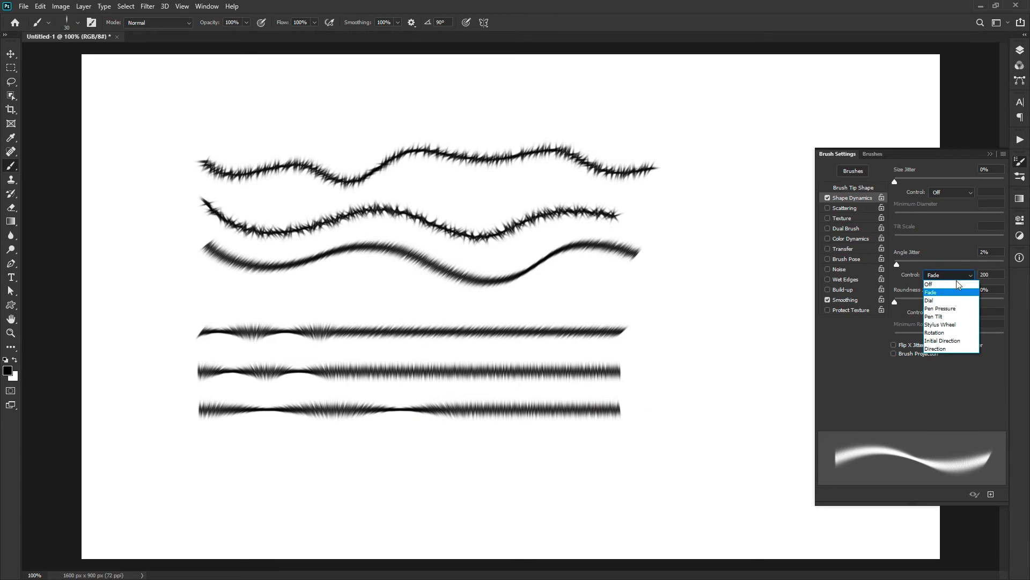
# Set Angle Jitter Control to Pen Pressure and paint two horizontal test strokes
pyautogui.click(940, 308)
pyautogui.moveTo(200, 445); pyautogui.dragTo(418, 450)
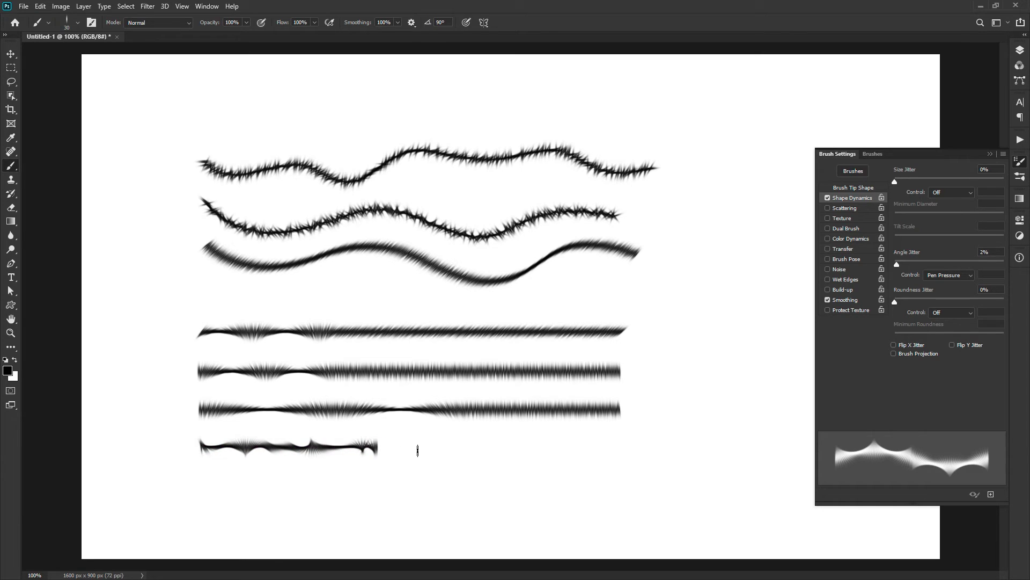
pyautogui.moveTo(205, 478); pyautogui.dragTo(457, 478)
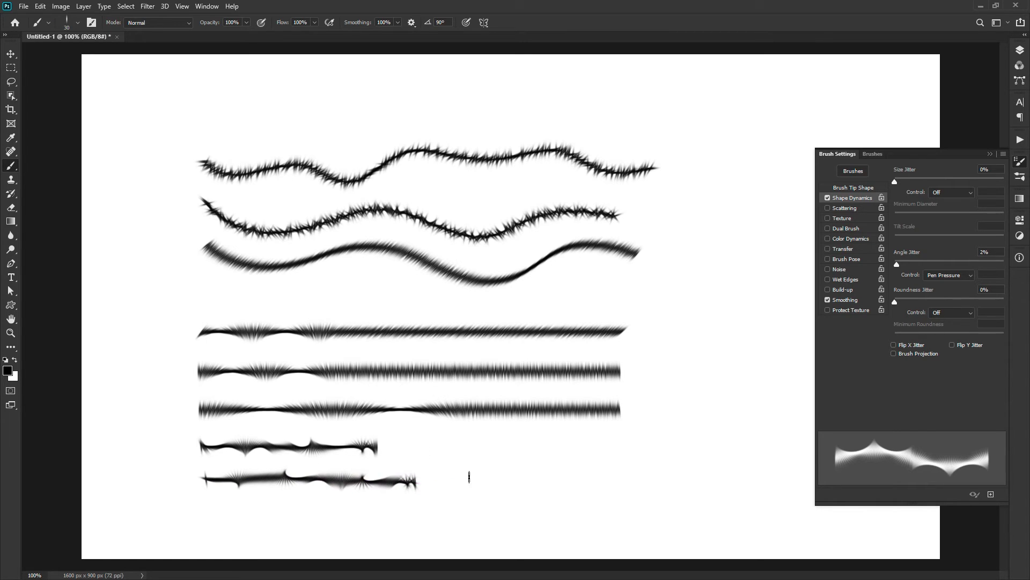
# Switch the angle jitter control to Initial Direction and paint an eight-armed star of strokes
pyautogui.click(952, 275)
pyautogui.click(947, 341)
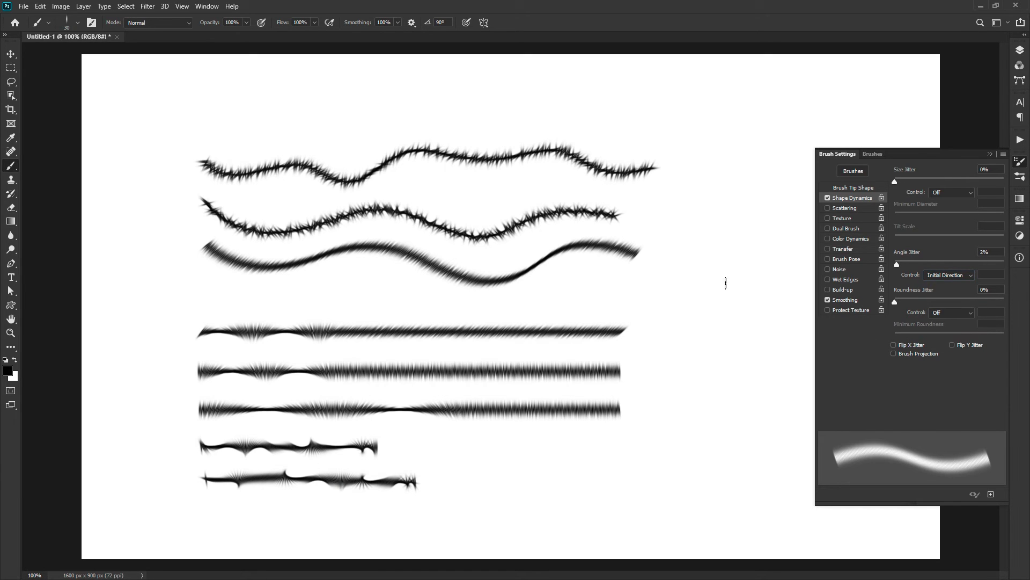
pyautogui.moveTo(722, 293); pyautogui.dragTo(727, 148)
pyautogui.moveTo(724, 323)
pyautogui.mouseDown()
pyautogui.moveTo(805, 335)
pyautogui.moveTo(627, 310)
pyautogui.moveTo(591, 317)
pyautogui.mouseUp()
pyautogui.moveTo(722, 342)
pyautogui.mouseDown()
pyautogui.moveTo(721, 461)
pyautogui.moveTo(670, 364)
pyautogui.moveTo(608, 413)
pyautogui.moveTo(793, 408)
pyautogui.mouseUp()
pyautogui.moveTo(739, 300); pyautogui.dragTo(795, 258)
pyautogui.moveTo(703, 297); pyautogui.dragTo(615, 222)
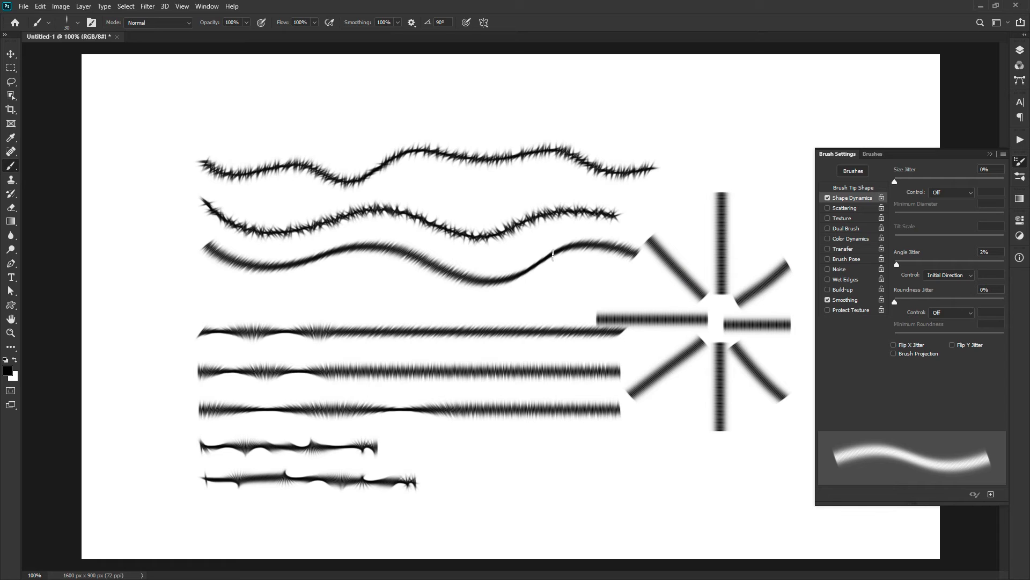
# Set the angle jitter control to Direction and undo the star test strokes
pyautogui.click(948, 277)
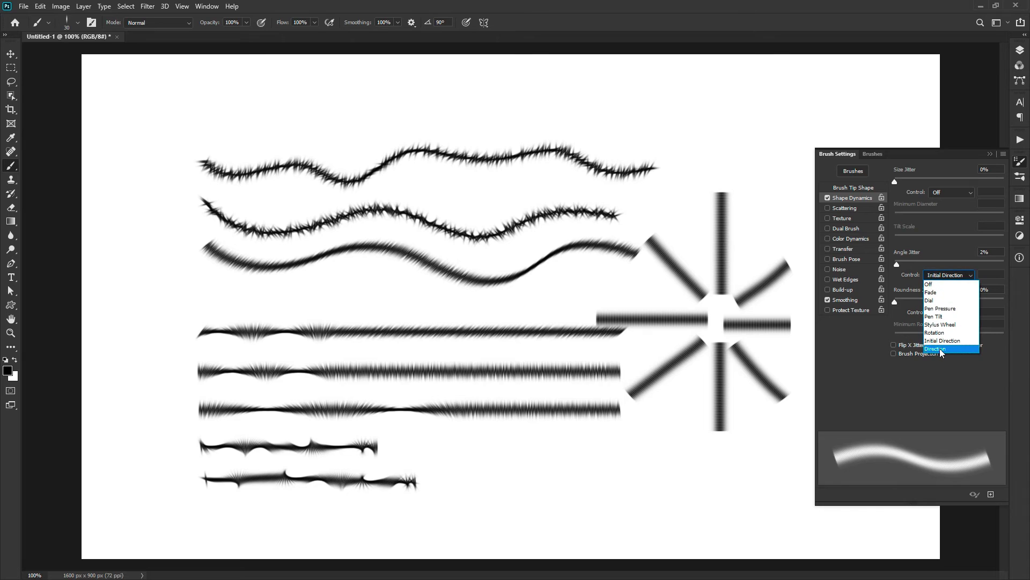
pyautogui.click(936, 350)
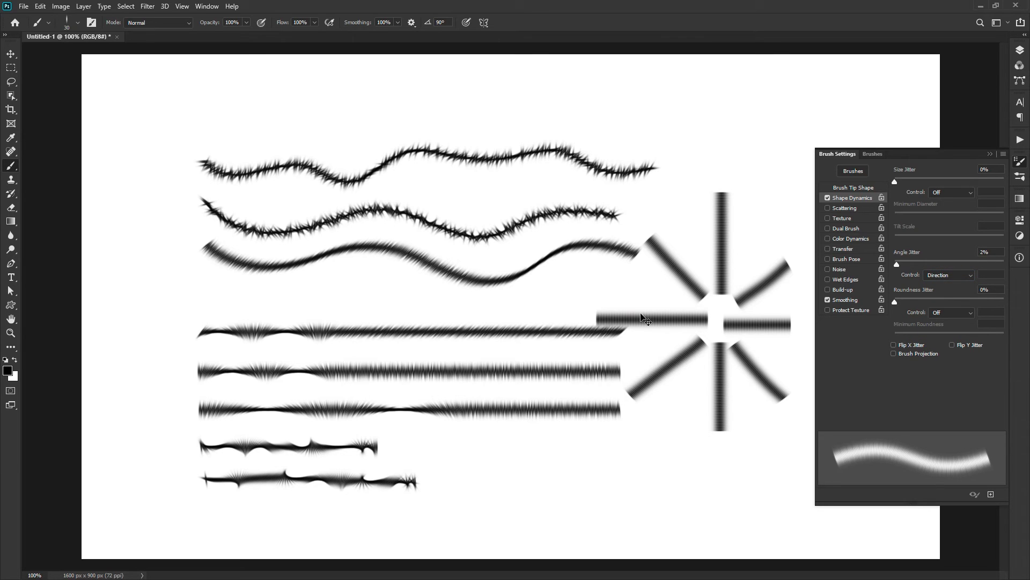
pyautogui.hotkey('ctrl', 'z')
pyautogui.hotkey('ctrl', 'z')
pyautogui.hotkey('ctrl', 'z')
pyautogui.hotkey('ctrl', 'z')
pyautogui.hotkey('ctrl', 'z')
pyautogui.hotkey('ctrl', 'z')
pyautogui.hotkey('ctrl', 'z')
pyautogui.hotkey('ctrl', 'z')
pyautogui.hotkey('ctrl', 'z')
pyautogui.hotkey('ctrl', 'z')
pyautogui.hotkey('ctrl', 'z')
pyautogui.hotkey('ctrl', 'z')
pyautogui.hotkey('ctrl', 'z')
pyautogui.hotkey('ctrl', 'z')
pyautogui.hotkey('ctrl', 'z')
pyautogui.hotkey('ctrl', 'z')
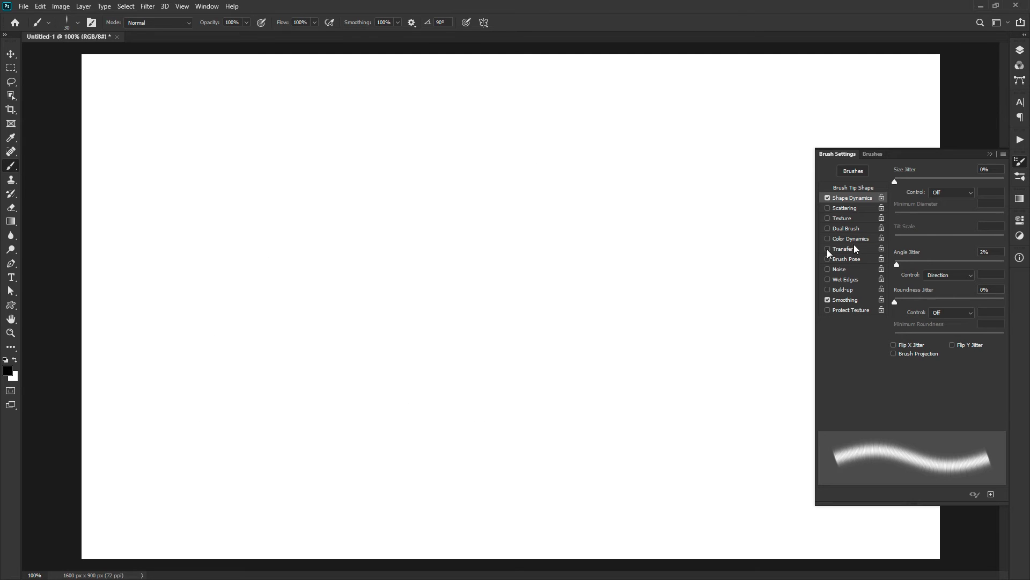
# With the 46 px tip at about 50% spacing, paint a looping chevron stroke
pyautogui.click(854, 189)
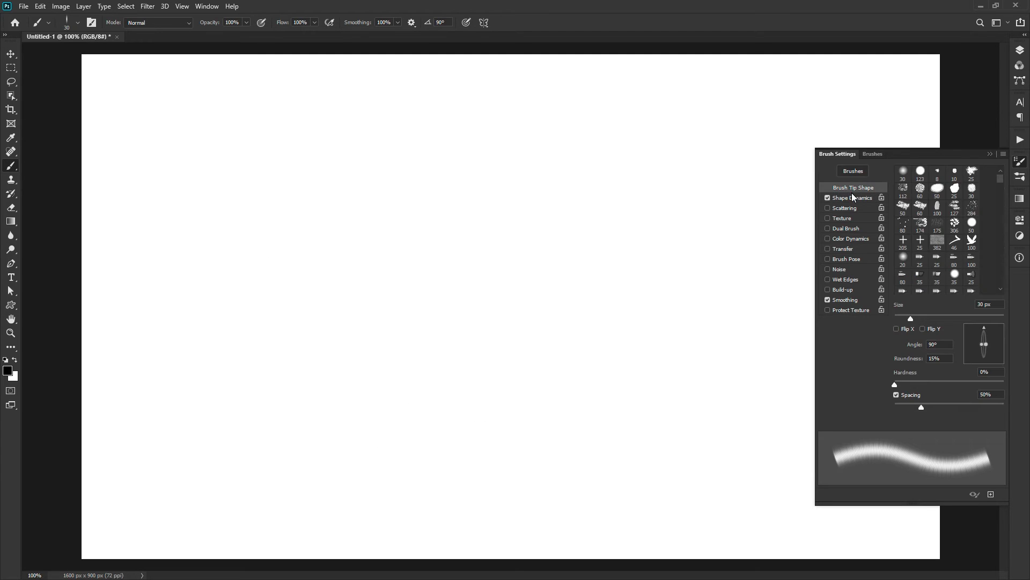
pyautogui.click(954, 242)
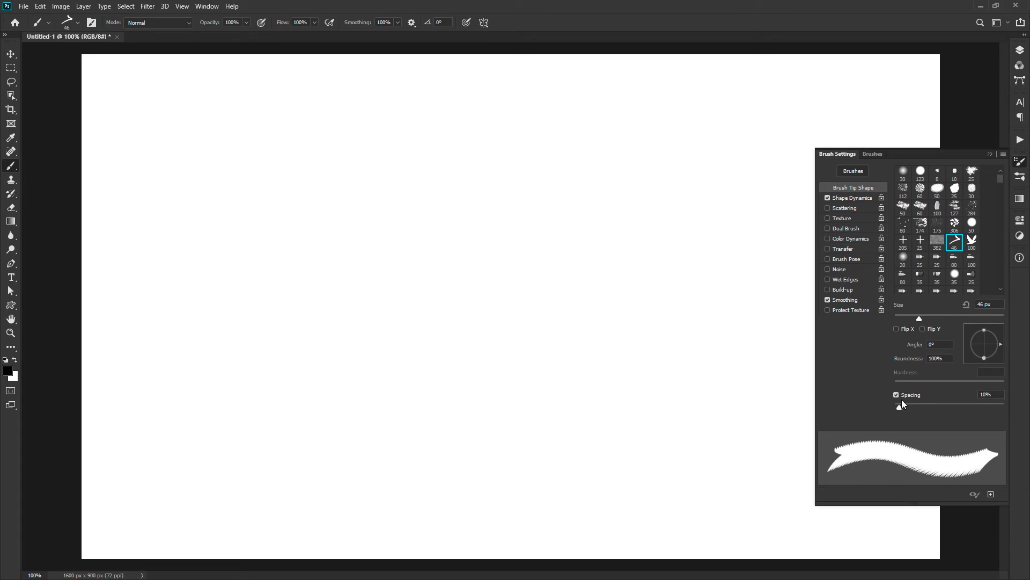
pyautogui.moveTo(901, 408); pyautogui.dragTo(927, 412)
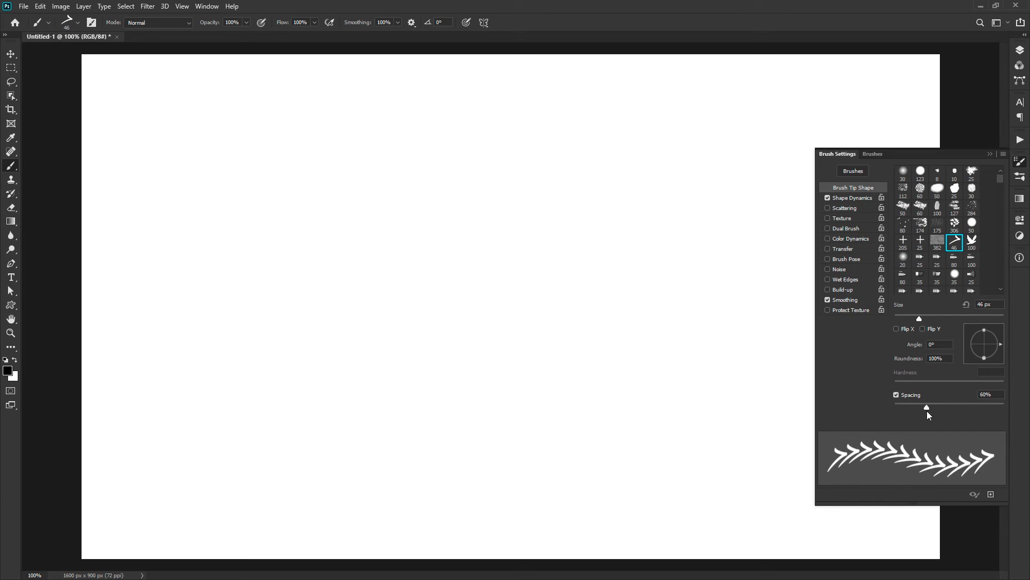
pyautogui.moveTo(420, 188)
pyautogui.mouseDown()
pyautogui.moveTo(493, 207)
pyautogui.moveTo(516, 265)
pyautogui.moveTo(466, 350)
pyautogui.moveTo(398, 359)
pyautogui.moveTo(337, 313)
pyautogui.moveTo(333, 232)
pyautogui.moveTo(388, 185)
pyautogui.moveTo(482, 163)
pyautogui.moveTo(519, 197)
pyautogui.moveTo(561, 300)
pyautogui.moveTo(632, 319)
pyautogui.moveTo(693, 283)
pyautogui.moveTo(720, 213)
pyautogui.moveTo(702, 151)
pyautogui.moveTo(730, 78)
pyautogui.moveTo(776, 131)
pyautogui.moveTo(739, 218)
pyautogui.moveTo(726, 406)
pyautogui.moveTo(602, 398)
pyautogui.moveTo(473, 367)
pyautogui.moveTo(402, 422)
pyautogui.moveTo(271, 389)
pyautogui.moveTo(225, 277)
pyautogui.moveTo(265, 144)
pyautogui.moveTo(380, 87)
pyautogui.moveTo(446, 124)
pyautogui.moveTo(466, 161)
pyautogui.mouseUp()
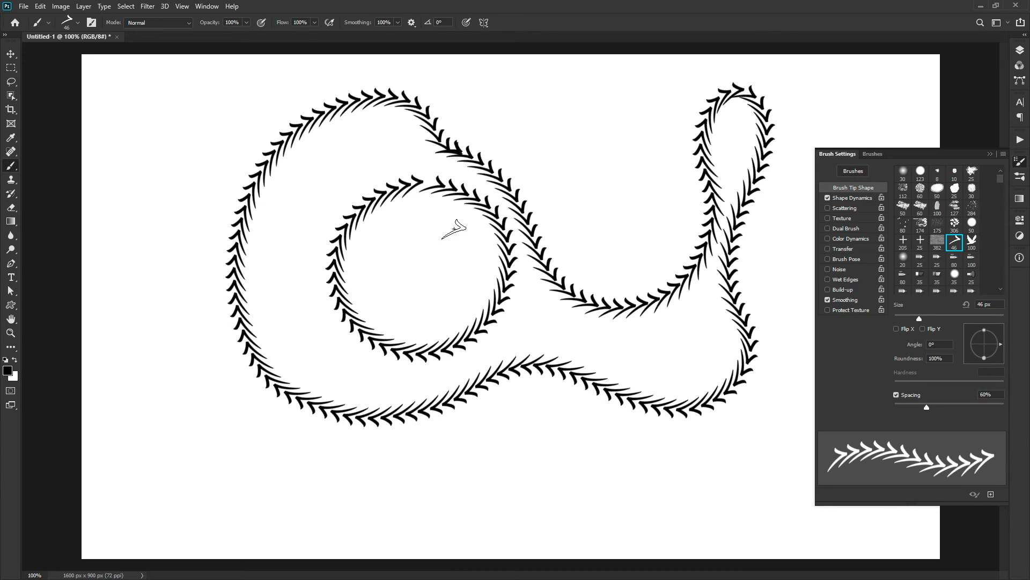
# In Shape Dynamics, set Angle Jitter to 0% and its Control to Off
pyautogui.click(844, 199)
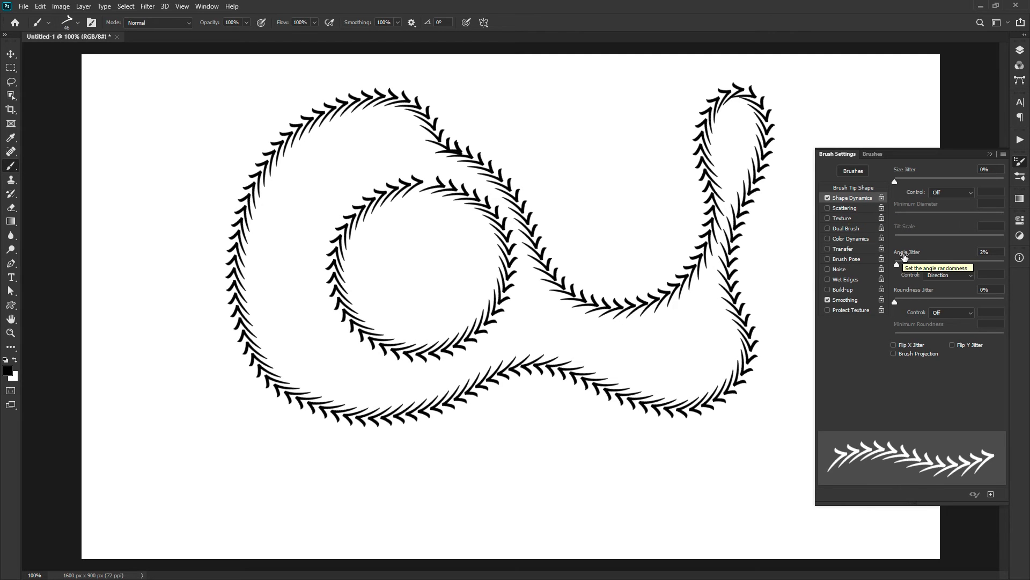
pyautogui.moveTo(907, 252); pyautogui.dragTo(869, 251)
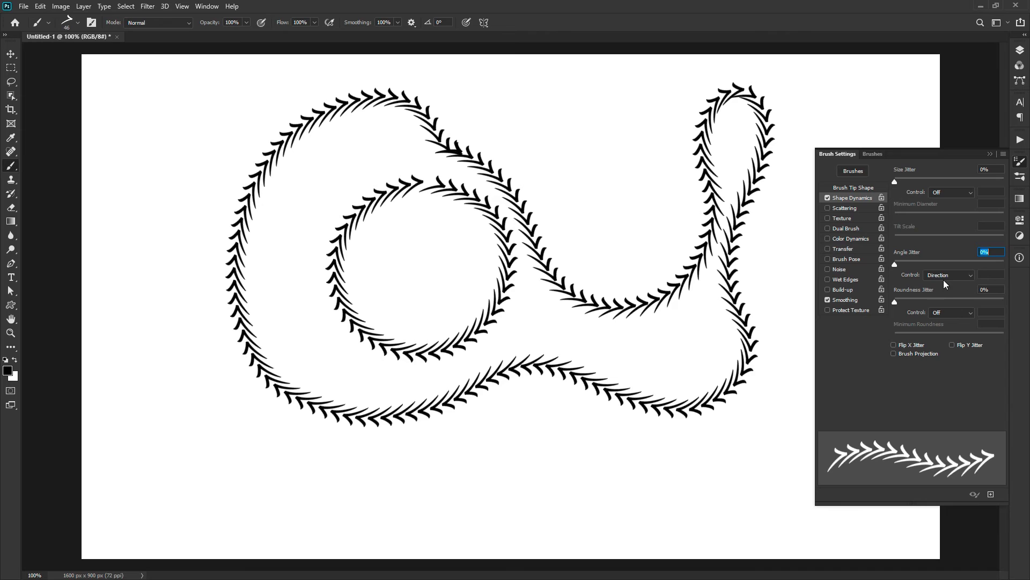
pyautogui.click(961, 274)
pyautogui.click(957, 276)
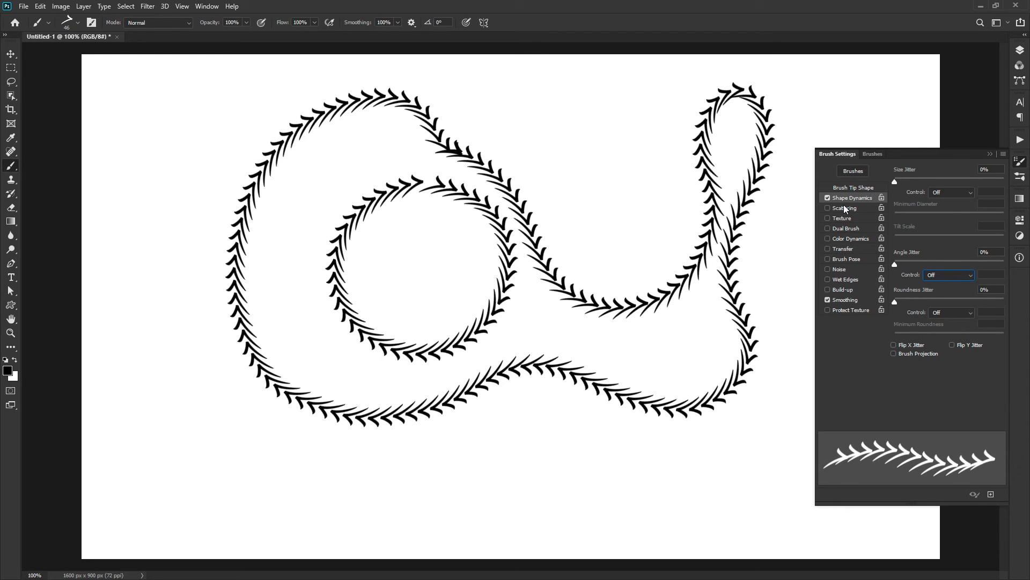
# Choose the 30 px soft round brush tip and set Spacing to 100%
pyautogui.click(845, 188)
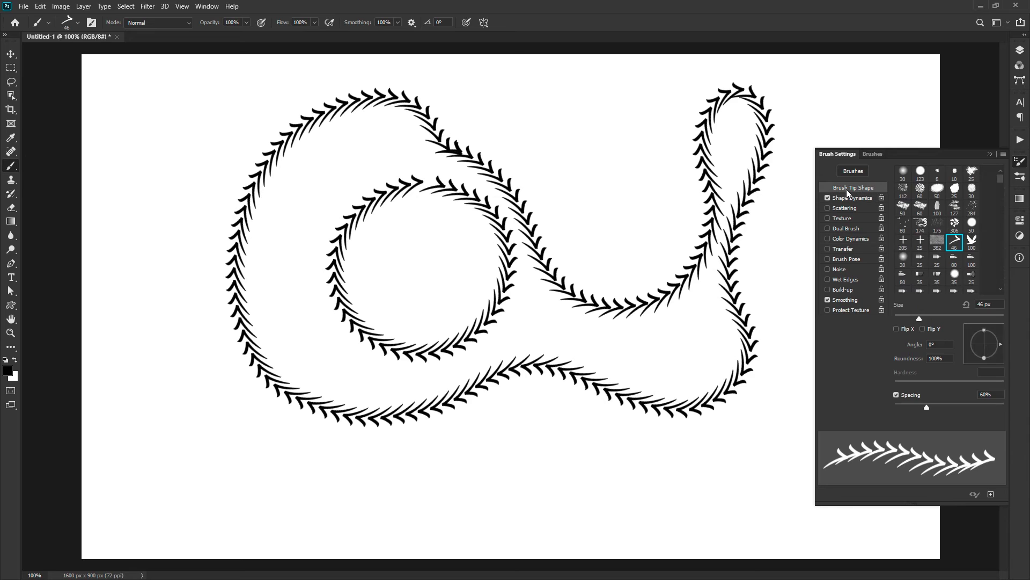
pyautogui.click(903, 175)
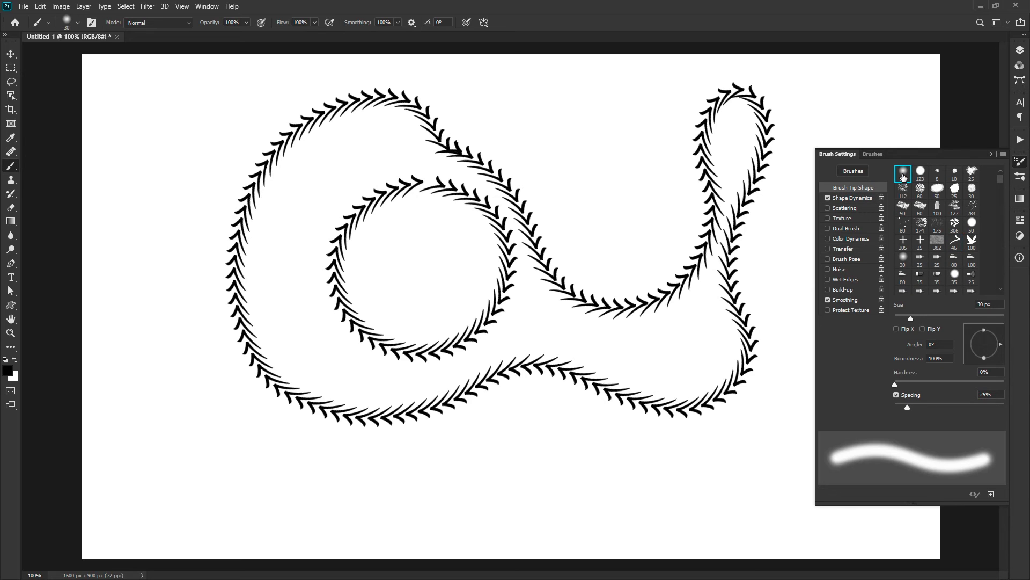
pyautogui.doubleClick(992, 392)
pyautogui.write('100')
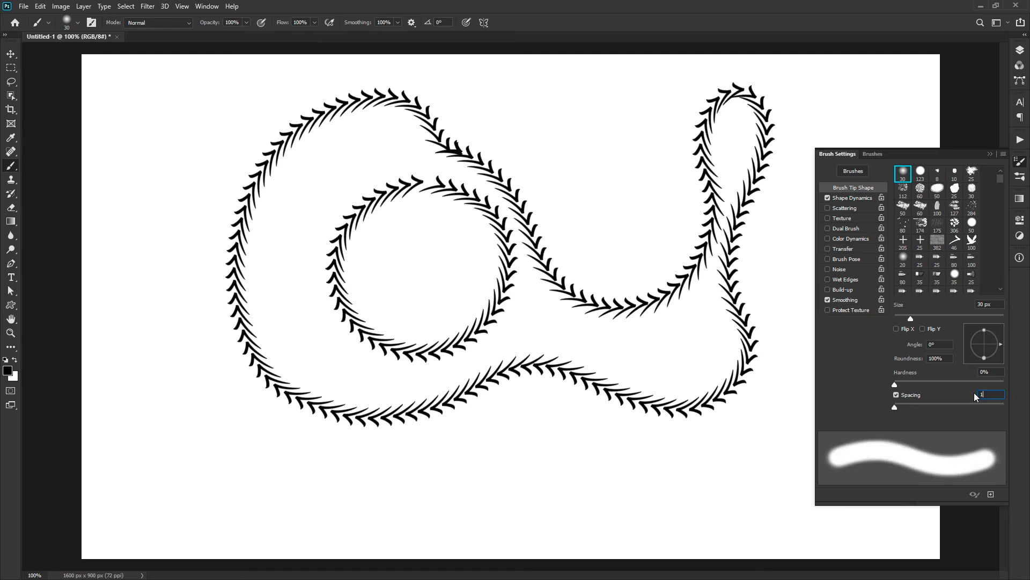
# Paint a dot row with 50% Roundness Jitter, then another at about 30% Minimum Roundness
pyautogui.click(844, 199)
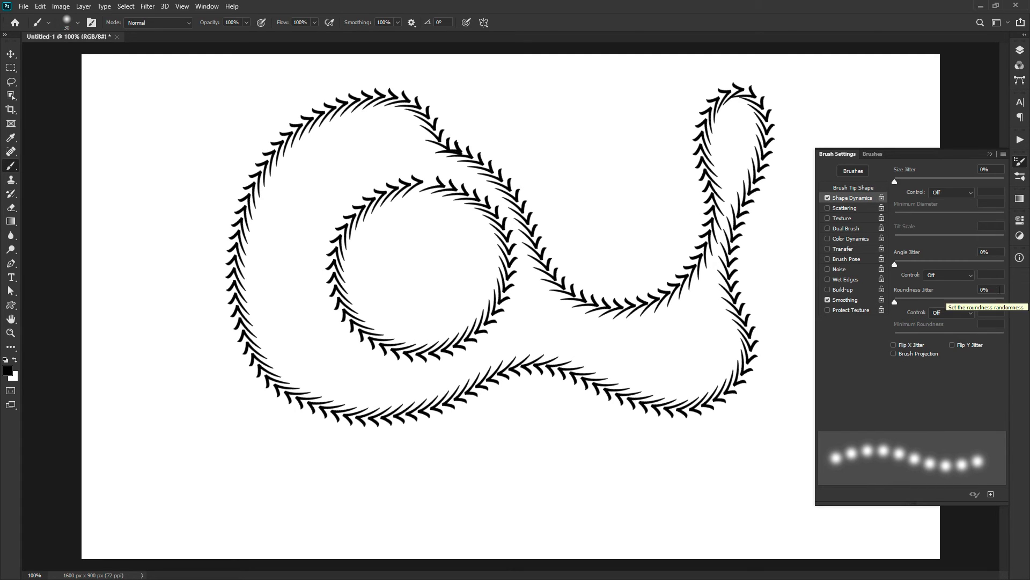
pyautogui.moveTo(912, 293); pyautogui.dragTo(923, 293)
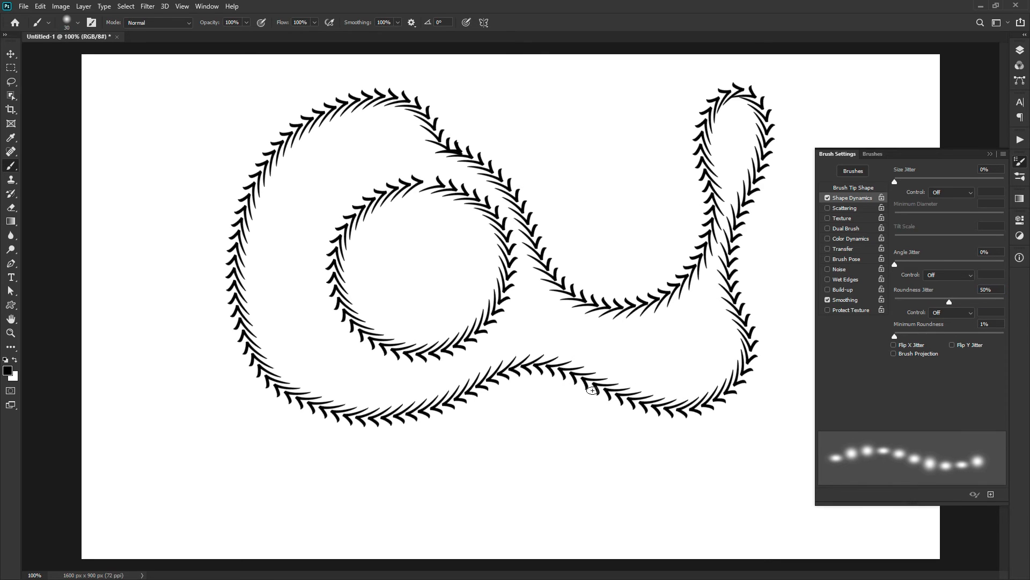
pyautogui.moveTo(217, 459); pyautogui.dragTo(766, 462)
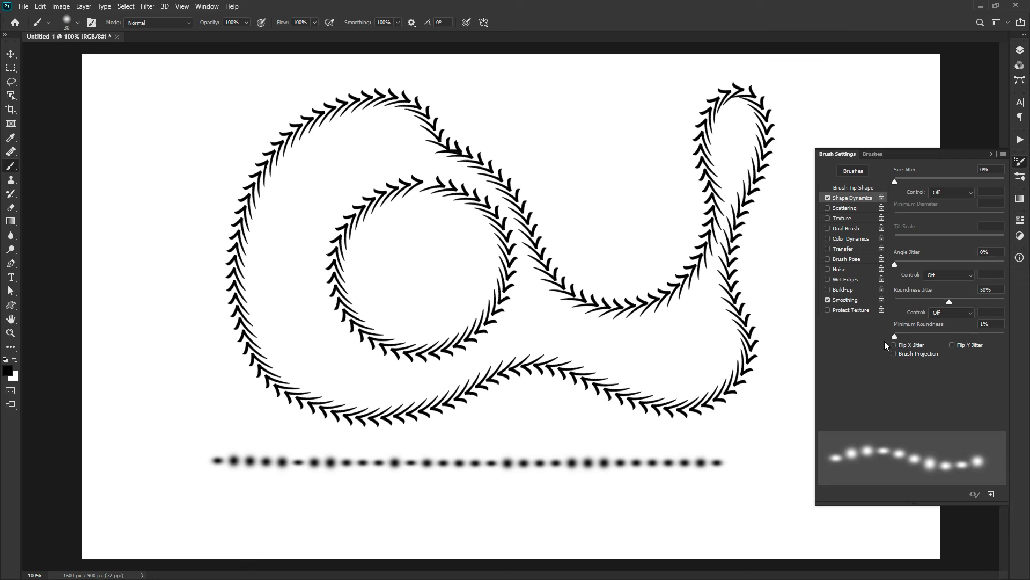
pyautogui.moveTo(898, 336); pyautogui.dragTo(923, 336)
pyautogui.moveTo(215, 485); pyautogui.dragTo(756, 481)
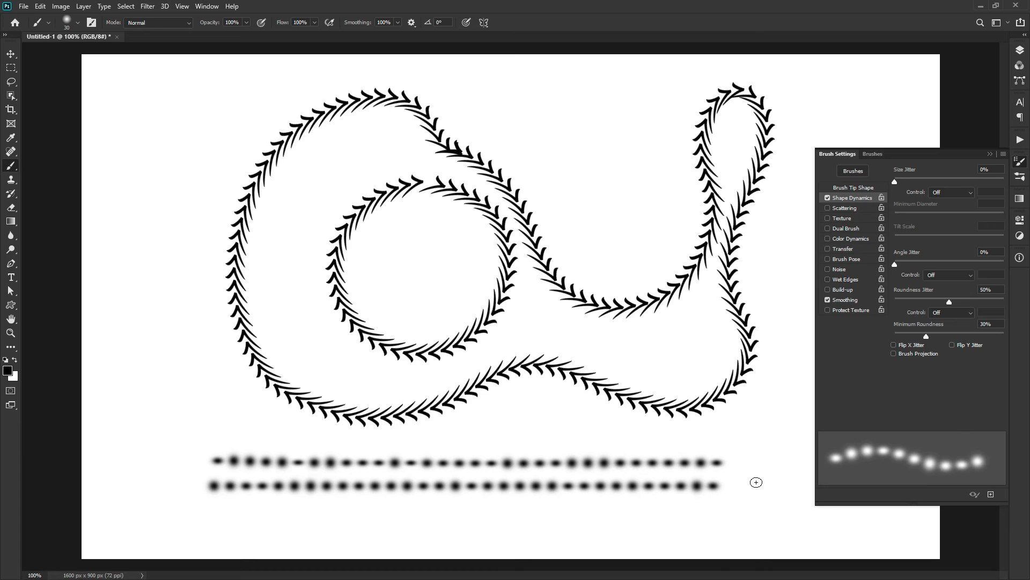
# Set the roundness control to Fade, reset jitter to 0%, and paint a fading stroke down the left
pyautogui.click(949, 313)
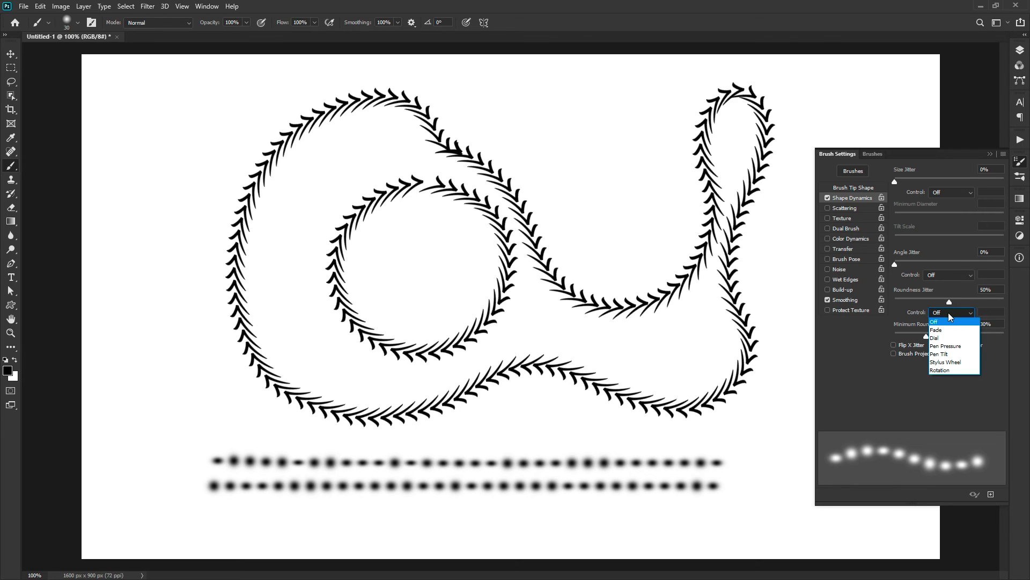
pyautogui.click(945, 330)
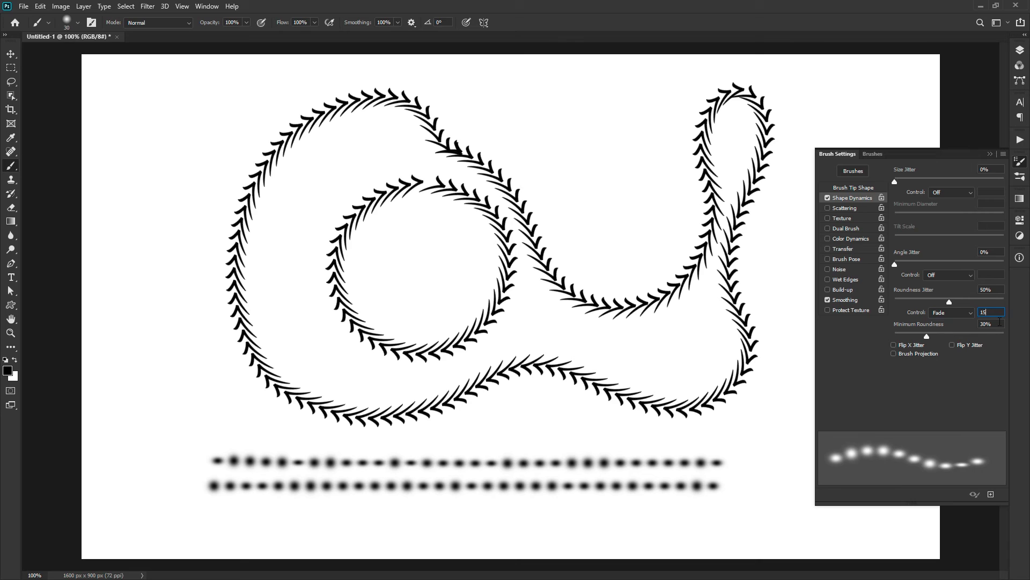
pyautogui.moveTo(949, 301); pyautogui.dragTo(829, 307)
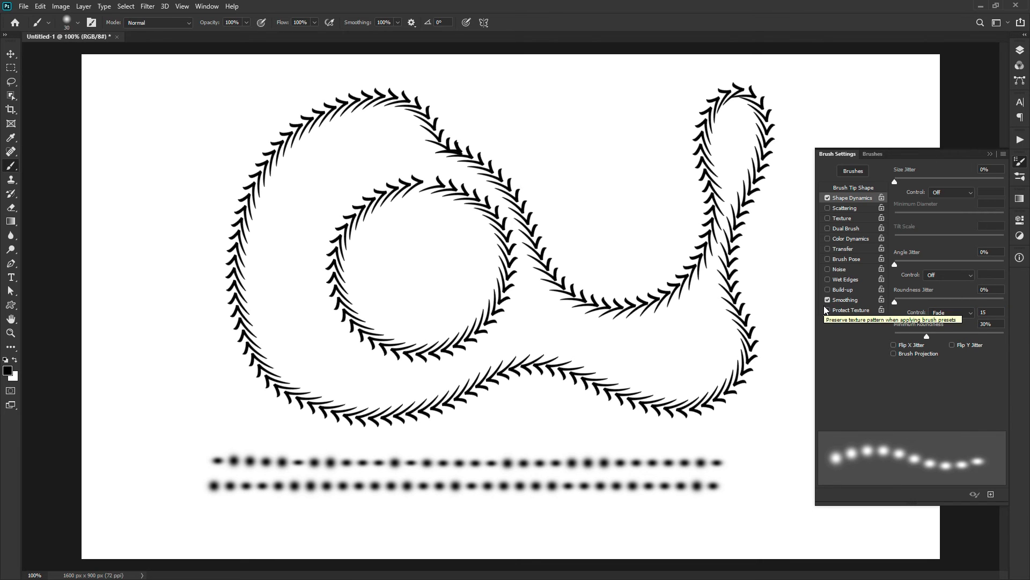
pyautogui.moveTo(167, 118)
pyautogui.mouseDown()
pyautogui.moveTo(195, 317)
pyautogui.moveTo(118, 412)
pyautogui.moveTo(140, 456)
pyautogui.moveTo(202, 444)
pyautogui.moveTo(232, 407)
pyautogui.mouseUp()
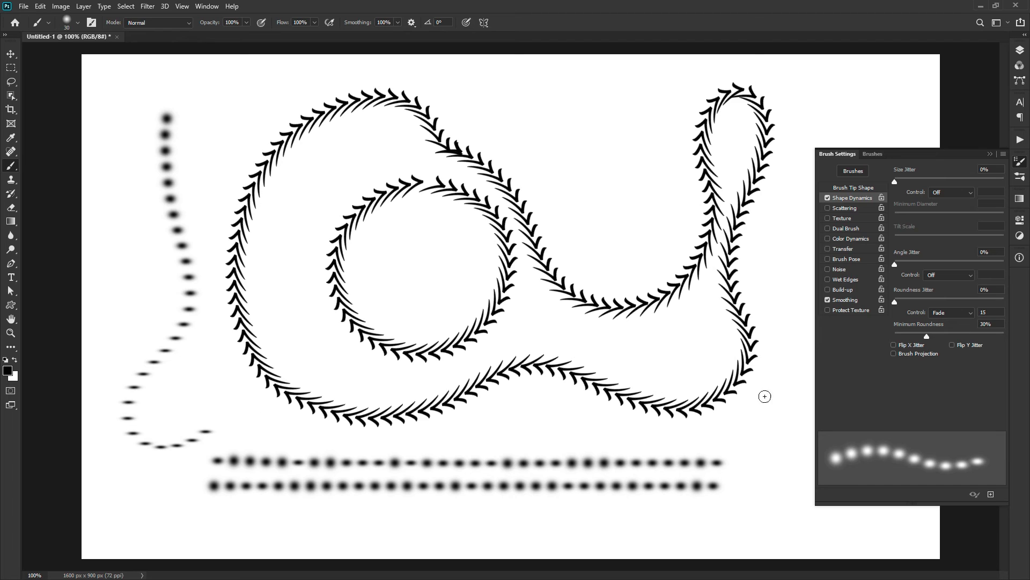
# Turn the roundness jitter control Off and choose the bird brush tip at 100% spacing
pyautogui.click(945, 314)
pyautogui.click(947, 319)
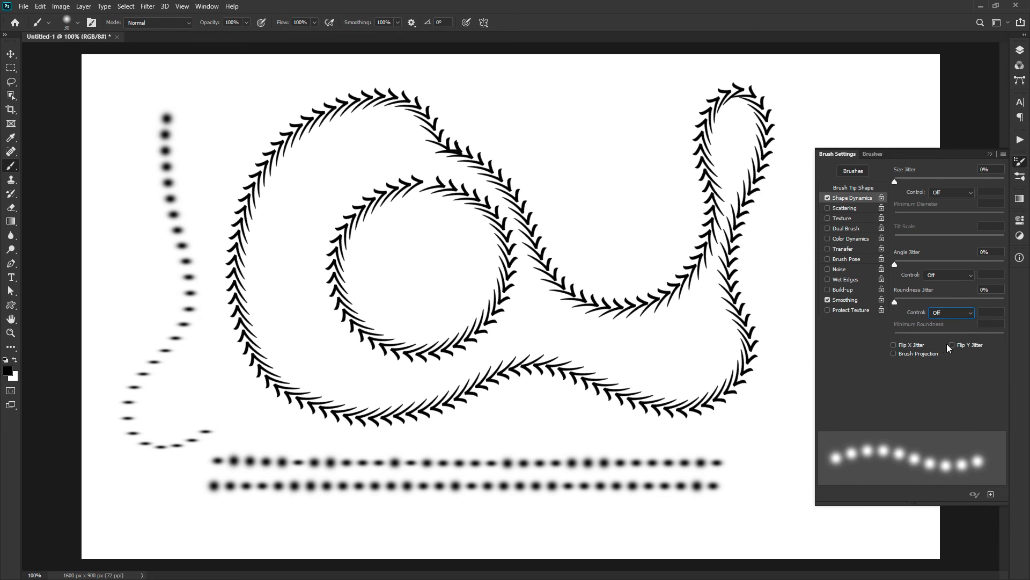
pyautogui.click(850, 188)
pyautogui.click(971, 242)
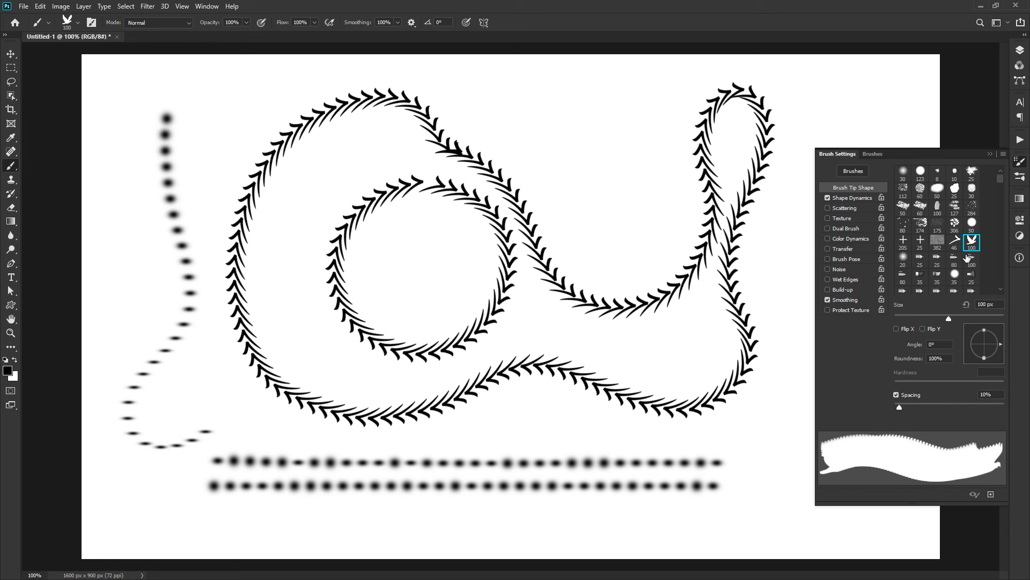
pyautogui.click(899, 406)
pyautogui.write('100')
# Enable Flip X Jitter, undo the earlier strokes, and paint a first row of birds
pyautogui.click(844, 198)
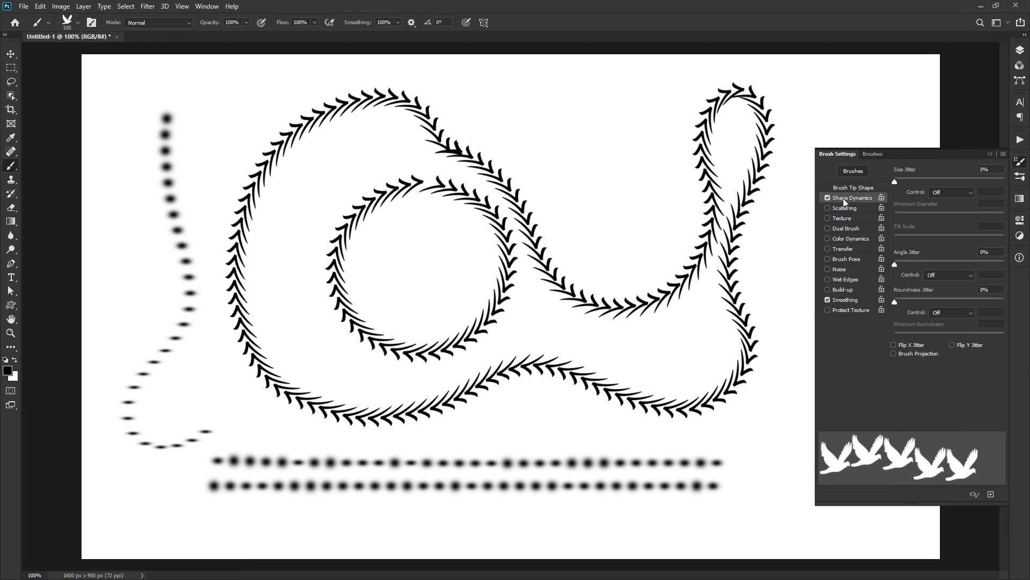
pyautogui.click(894, 345)
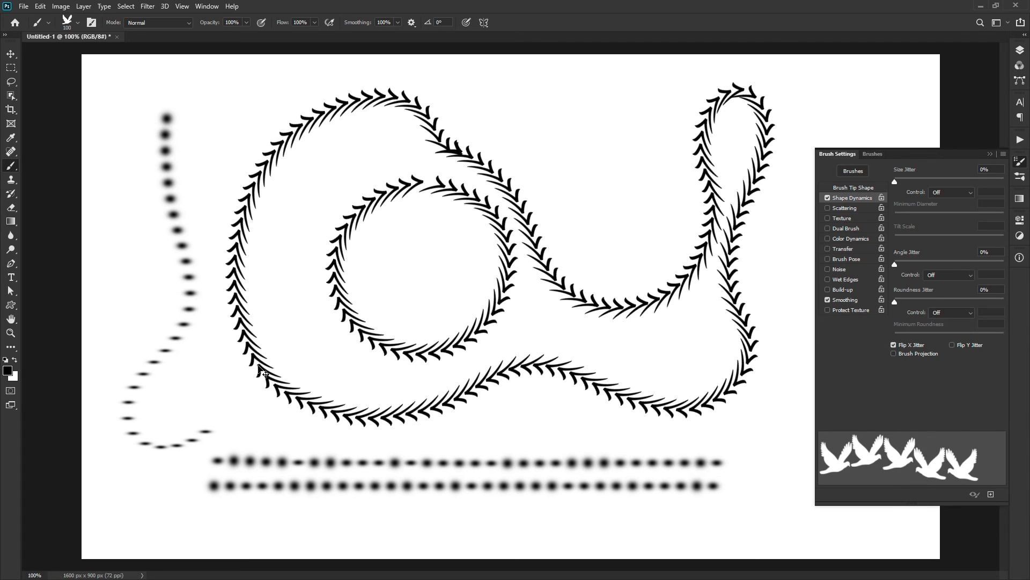
pyautogui.hotkey('ctrl', 'z')
pyautogui.hotkey('ctrl', 'z')
pyautogui.hotkey('ctrl', 'z')
pyautogui.hotkey('ctrl', 'z')
pyautogui.hotkey('ctrl', 'z')
pyautogui.hotkey('ctrl', 'z')
pyautogui.moveTo(198, 209); pyautogui.dragTo(731, 225)
# Paint a second bird row with only Flip Y Jitter, then a third with both flips on
pyautogui.click(952, 345)
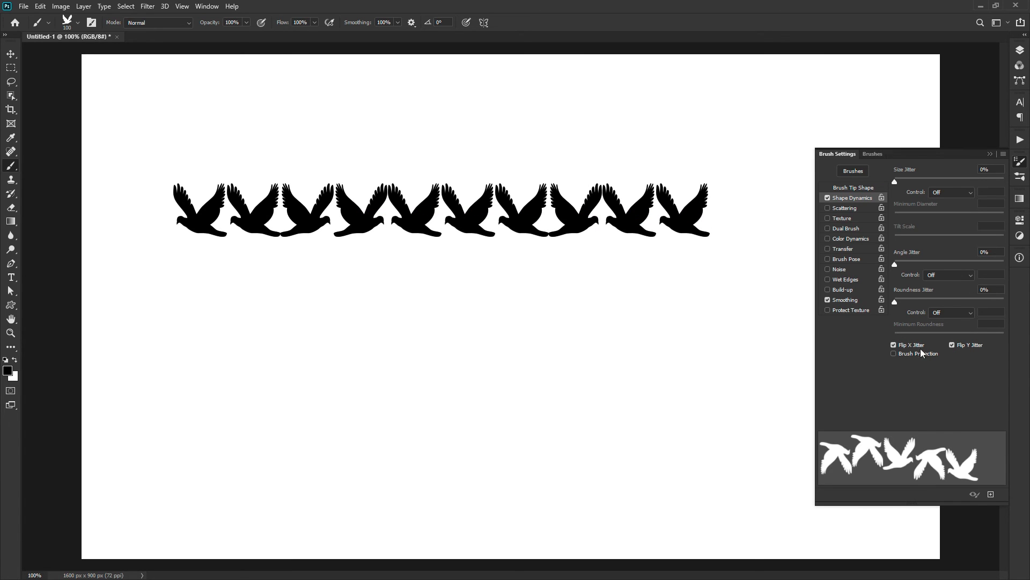
pyautogui.click(894, 345)
pyautogui.moveTo(195, 280)
pyautogui.mouseDown()
pyautogui.moveTo(319, 290)
pyautogui.moveTo(731, 284)
pyautogui.mouseUp()
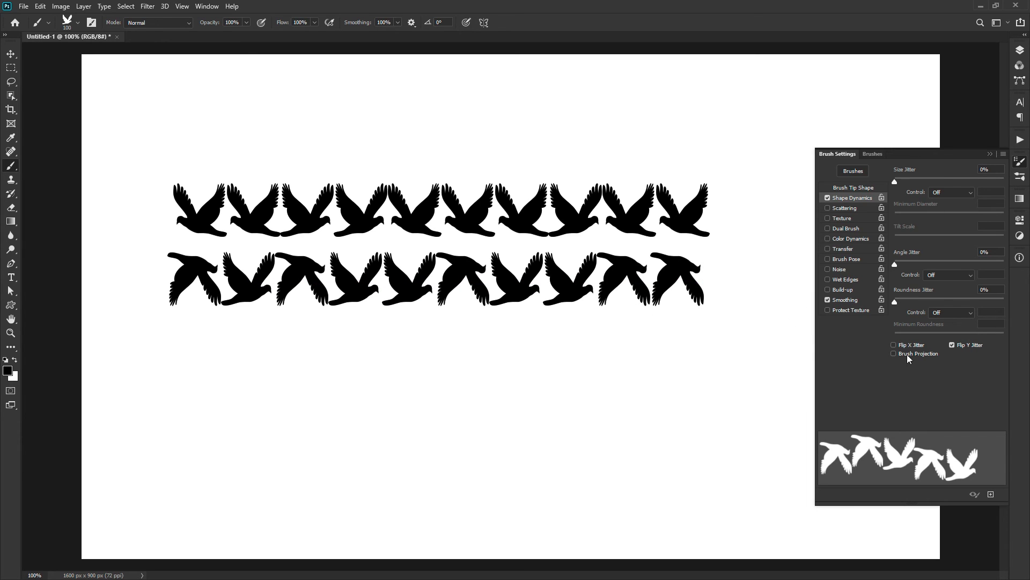
pyautogui.click(894, 345)
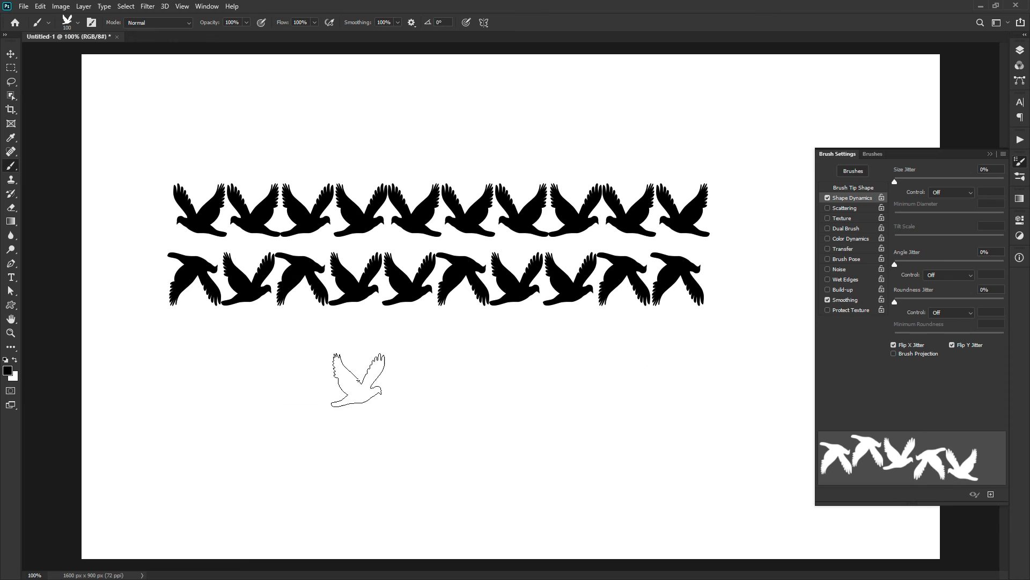
pyautogui.click(182, 362)
pyautogui.moveTo(270, 362); pyautogui.dragTo(727, 359)
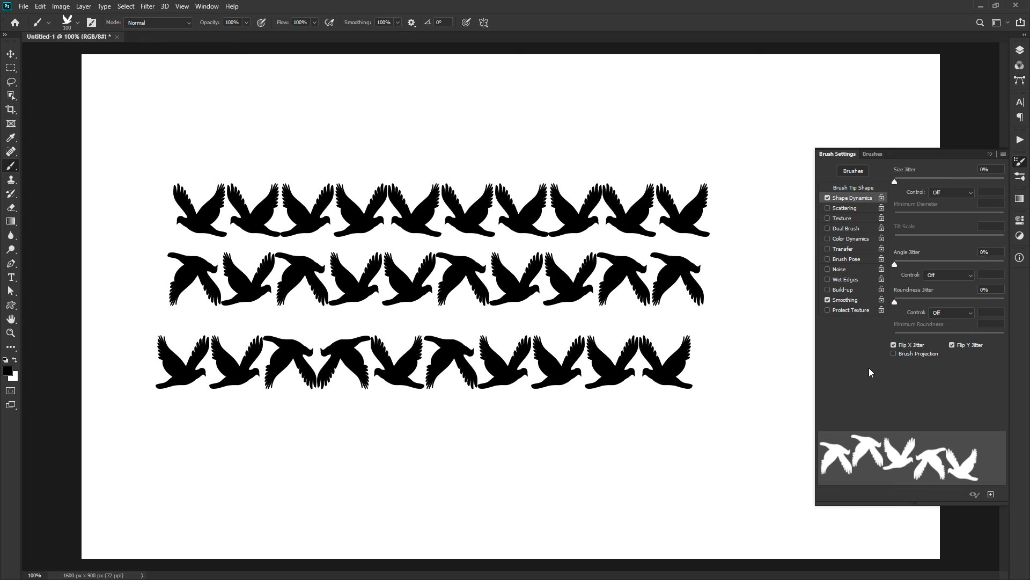
# Choose the 112 px textured tip, set Size Jitter to 69%, and paint a test stroke
pyautogui.click(863, 188)
pyautogui.click(903, 190)
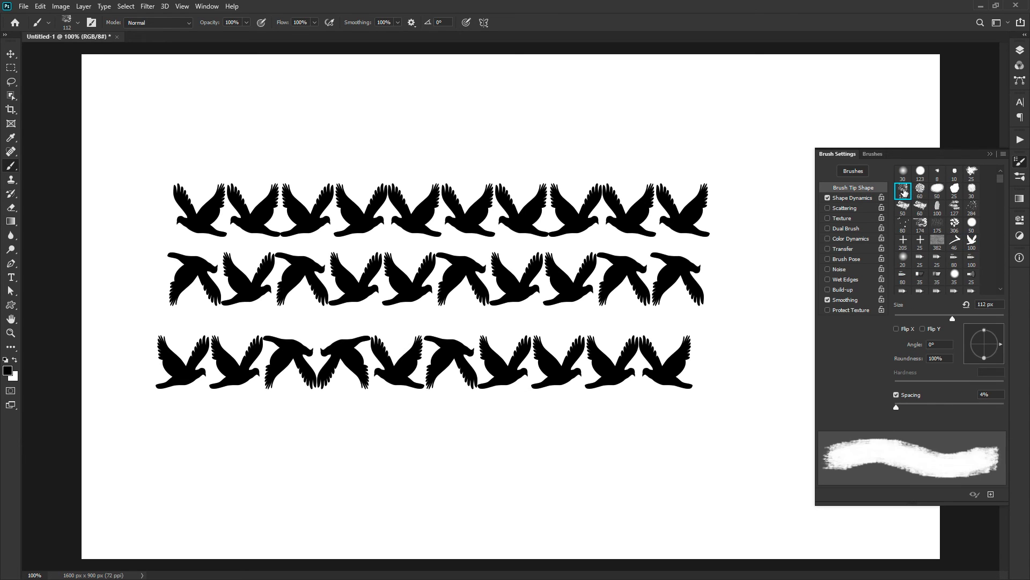
pyautogui.click(853, 199)
pyautogui.moveTo(895, 181); pyautogui.dragTo(969, 182)
pyautogui.moveTo(375, 427)
pyautogui.mouseDown()
pyautogui.moveTo(403, 457)
pyautogui.moveTo(460, 437)
pyautogui.mouseUp()
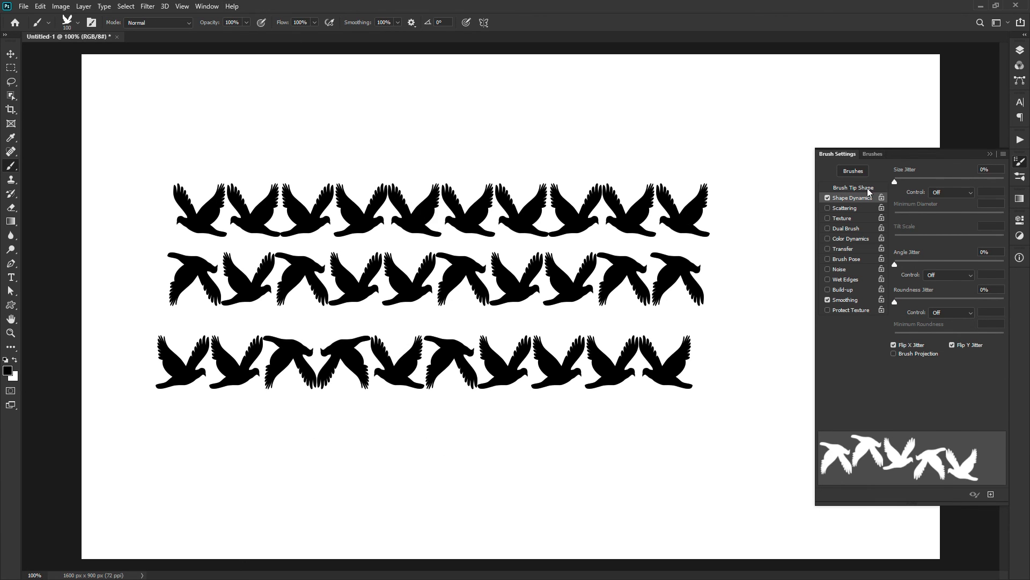
# Switch to the 60 px textured tip at 8% flow and paint a soft patch above the birds
pyautogui.click(867, 188)
pyautogui.click(920, 189)
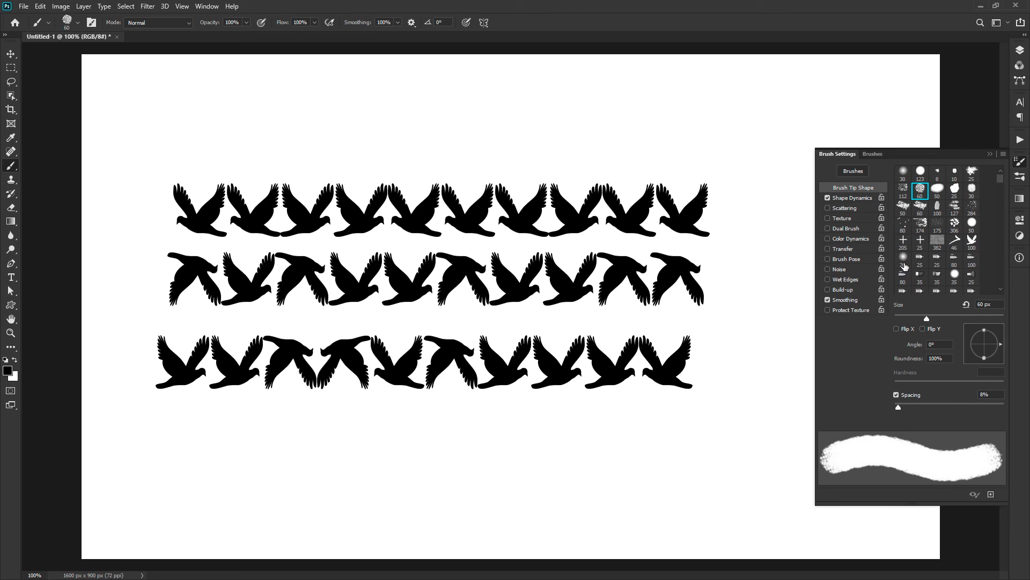
pyautogui.moveTo(279, 24); pyautogui.dragTo(232, 24)
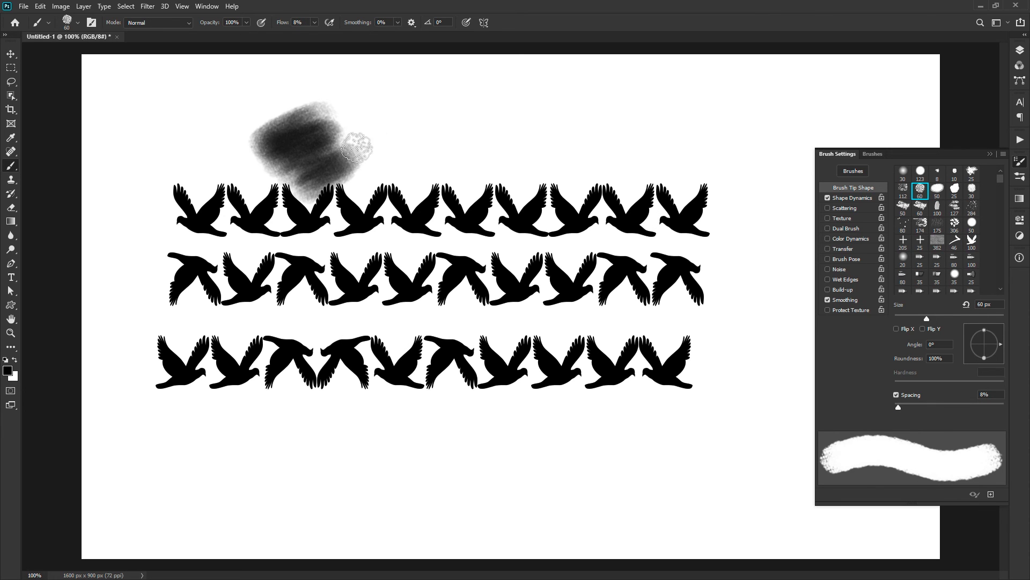